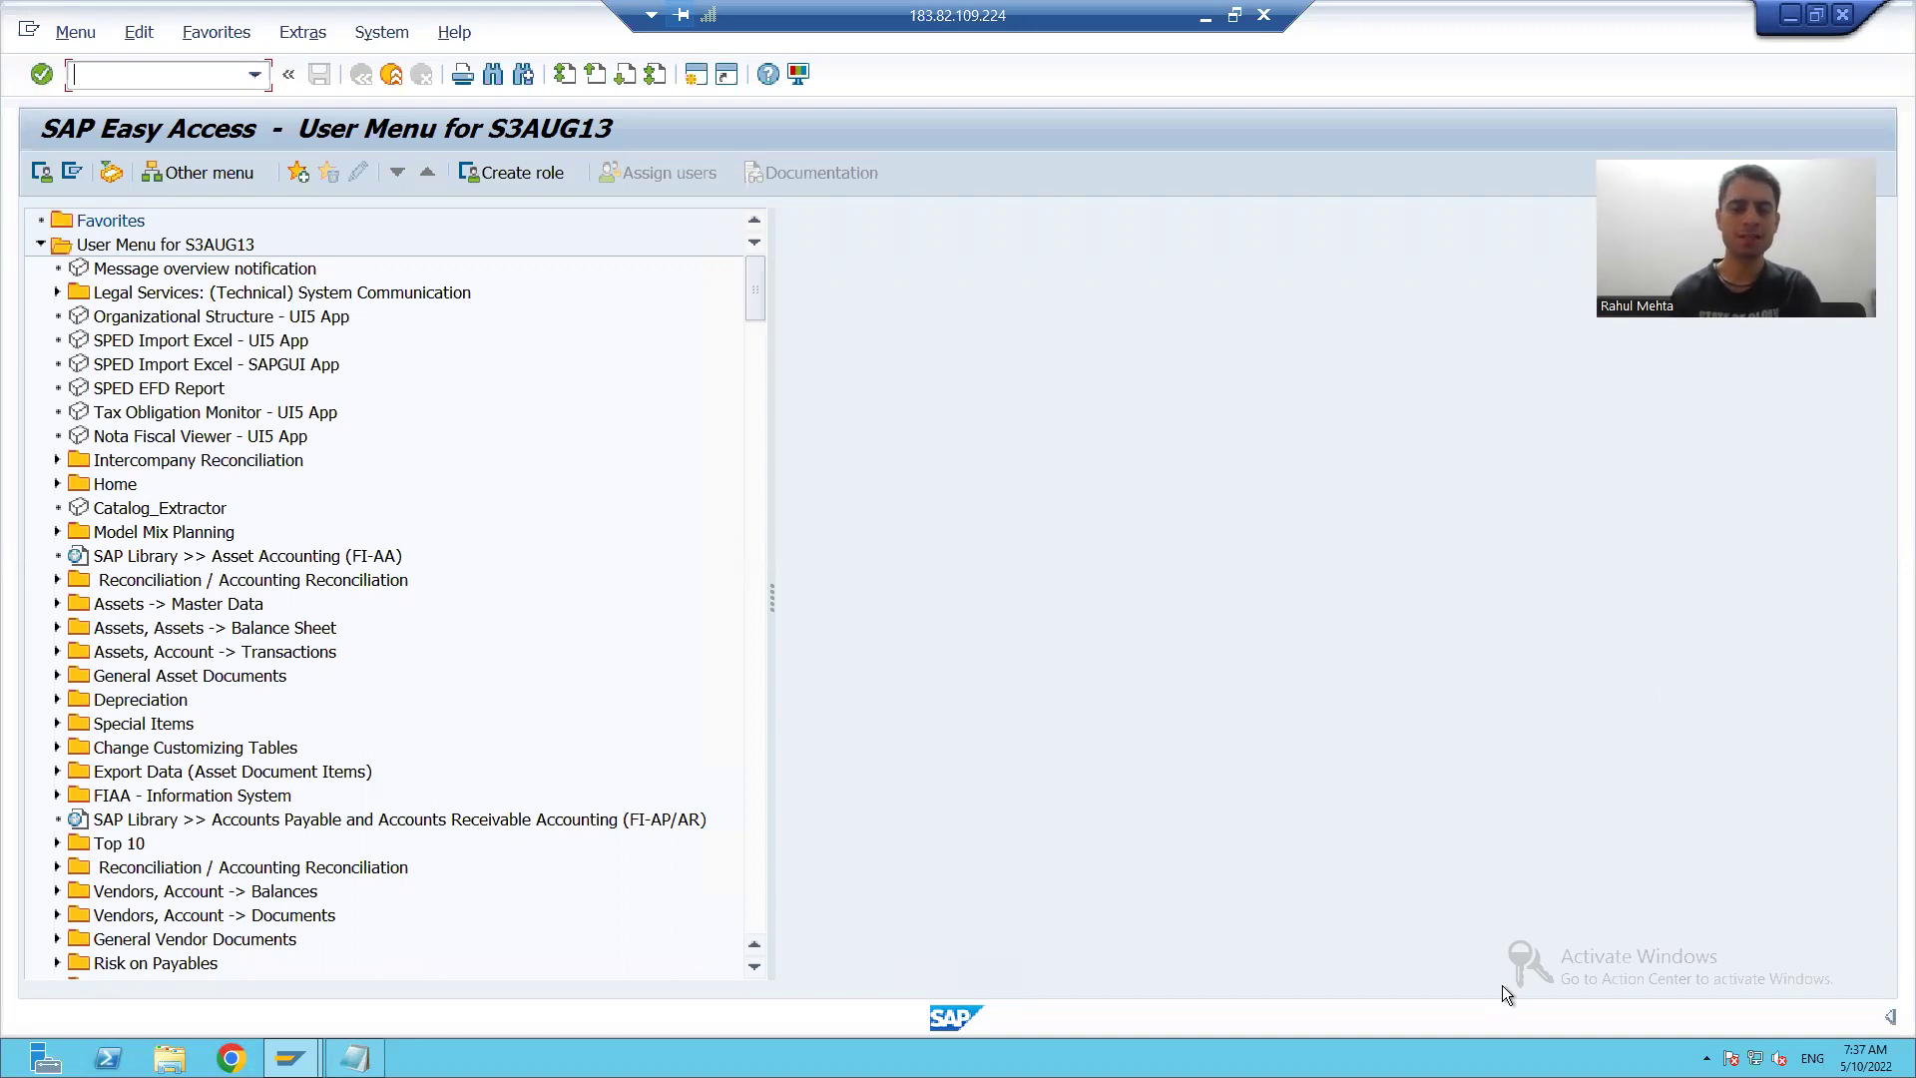
- Switch to the Notepad notes and highlight the definition and purpose of search help (F4 help)
key("alt+Tab")
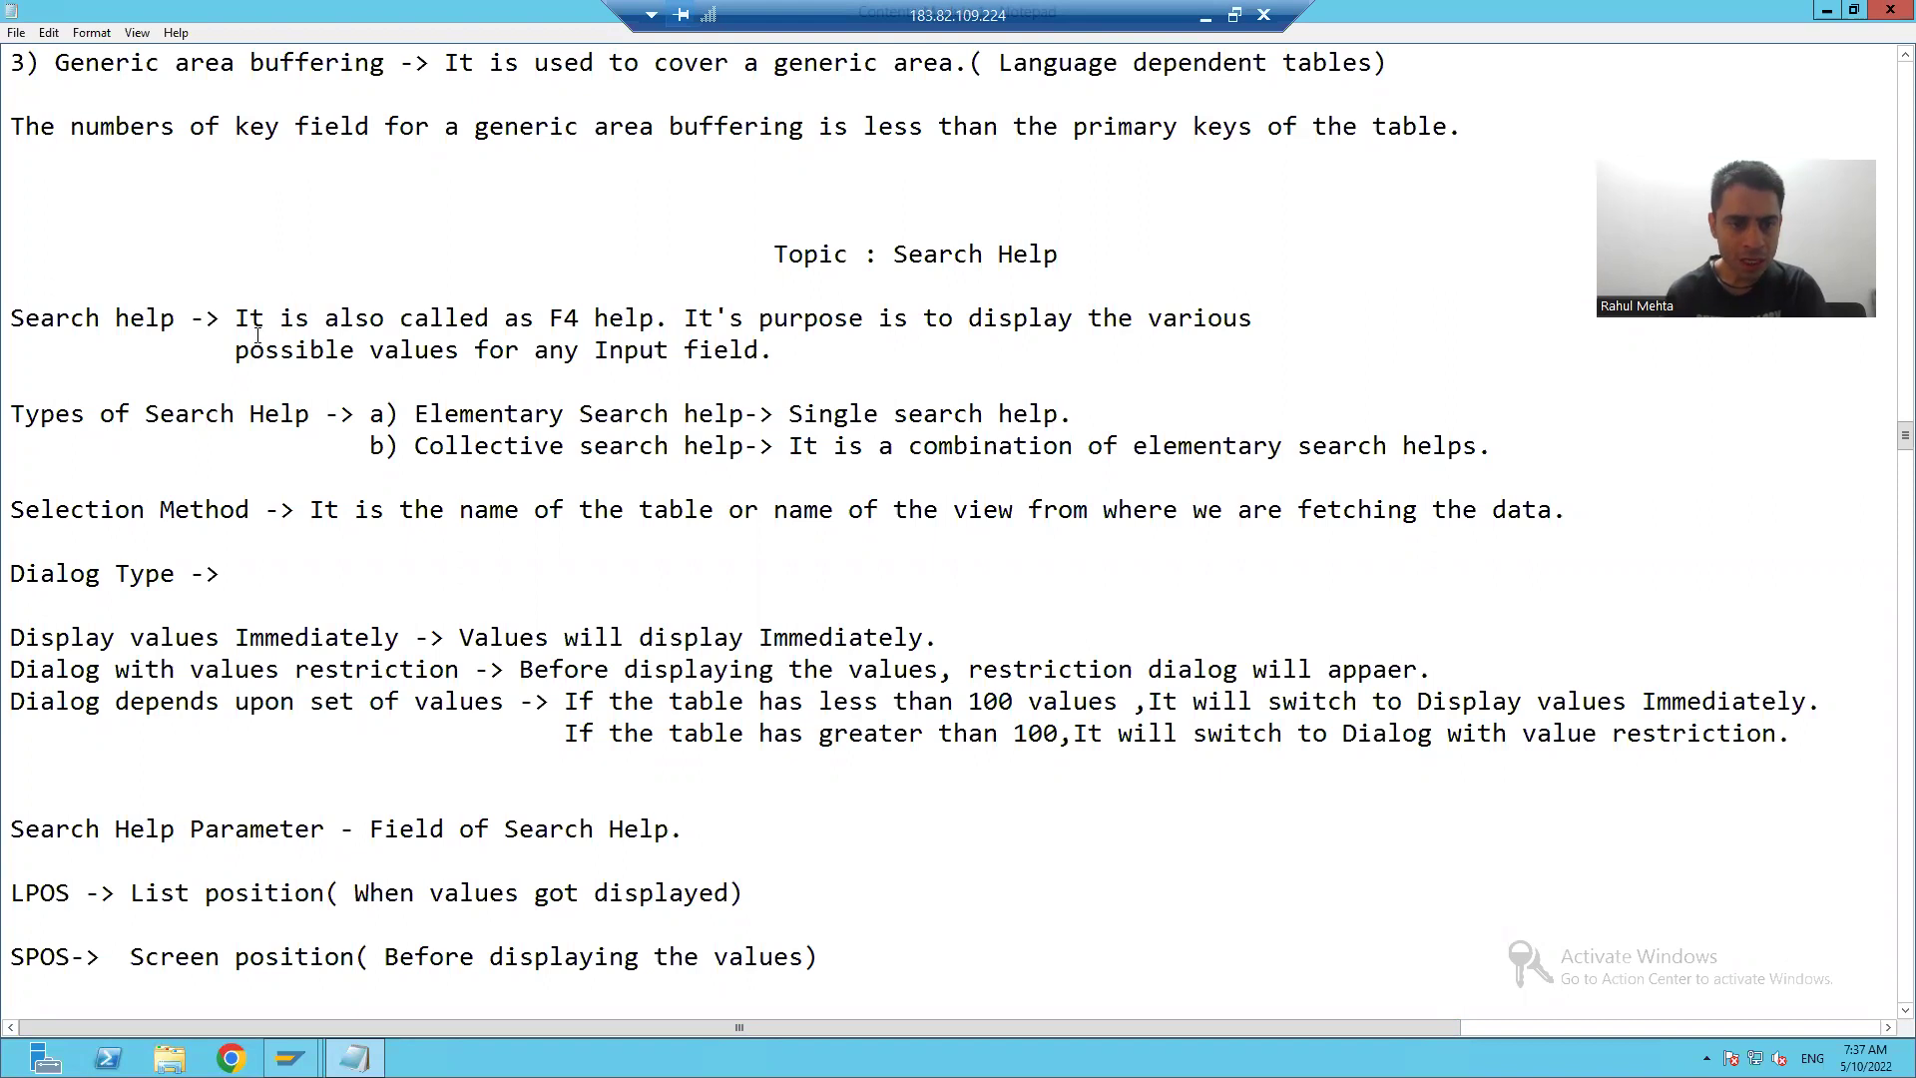
left_click_drag(350, 317, 654, 321)
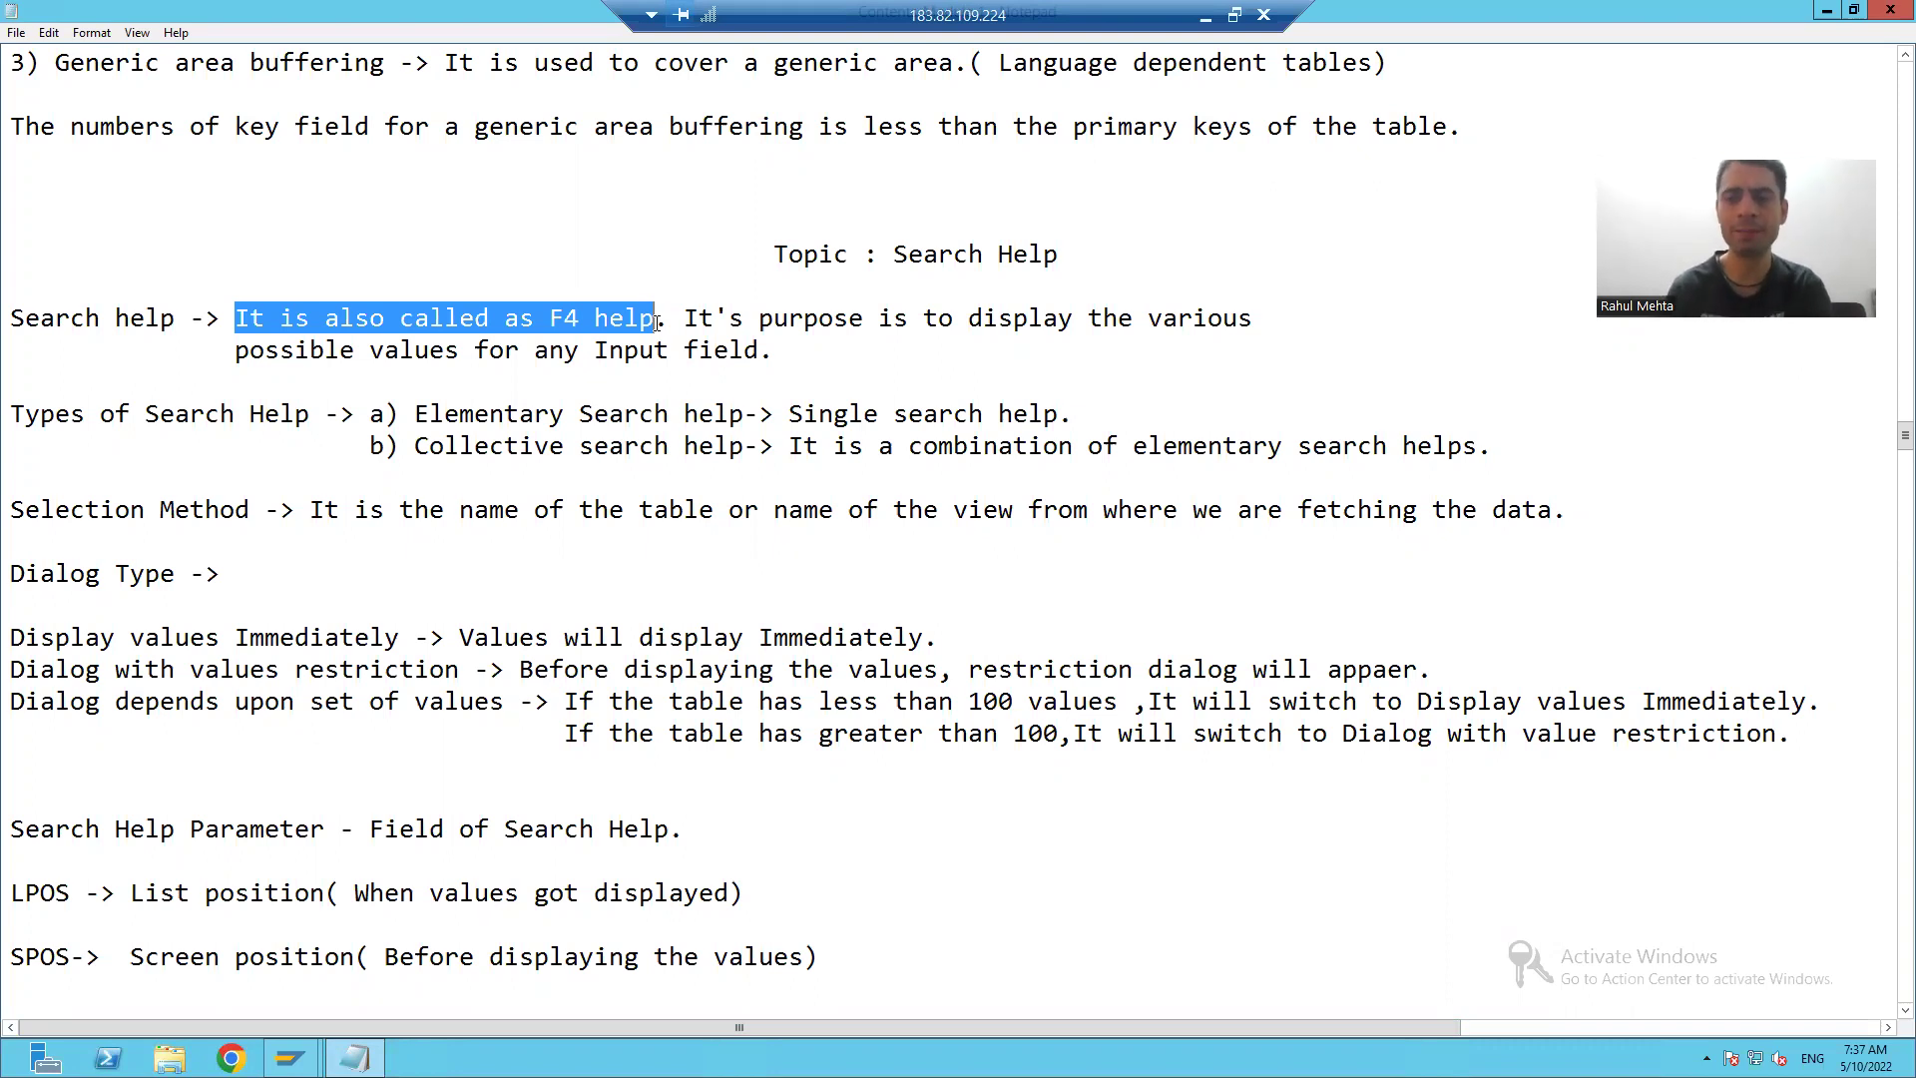
left_click_drag(697, 319, 808, 355)
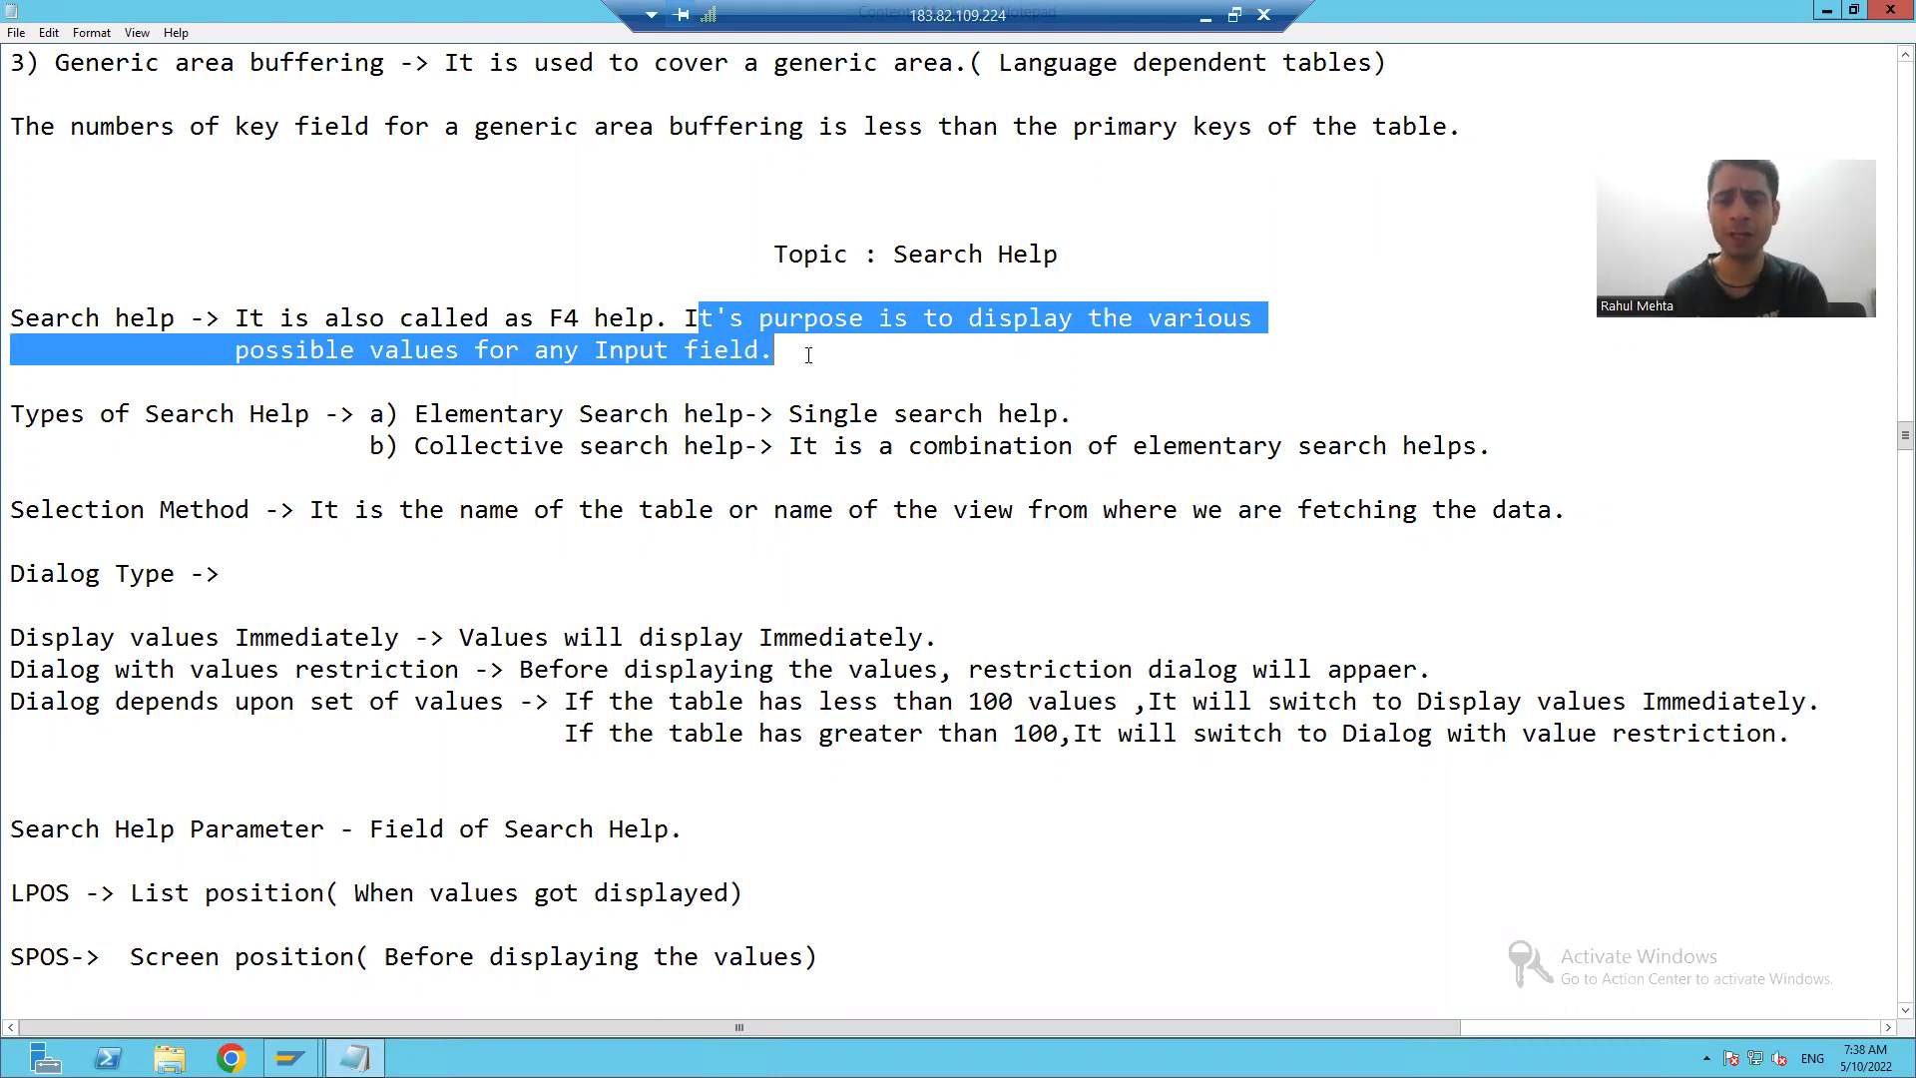
left_click_drag(685, 317, 809, 343)
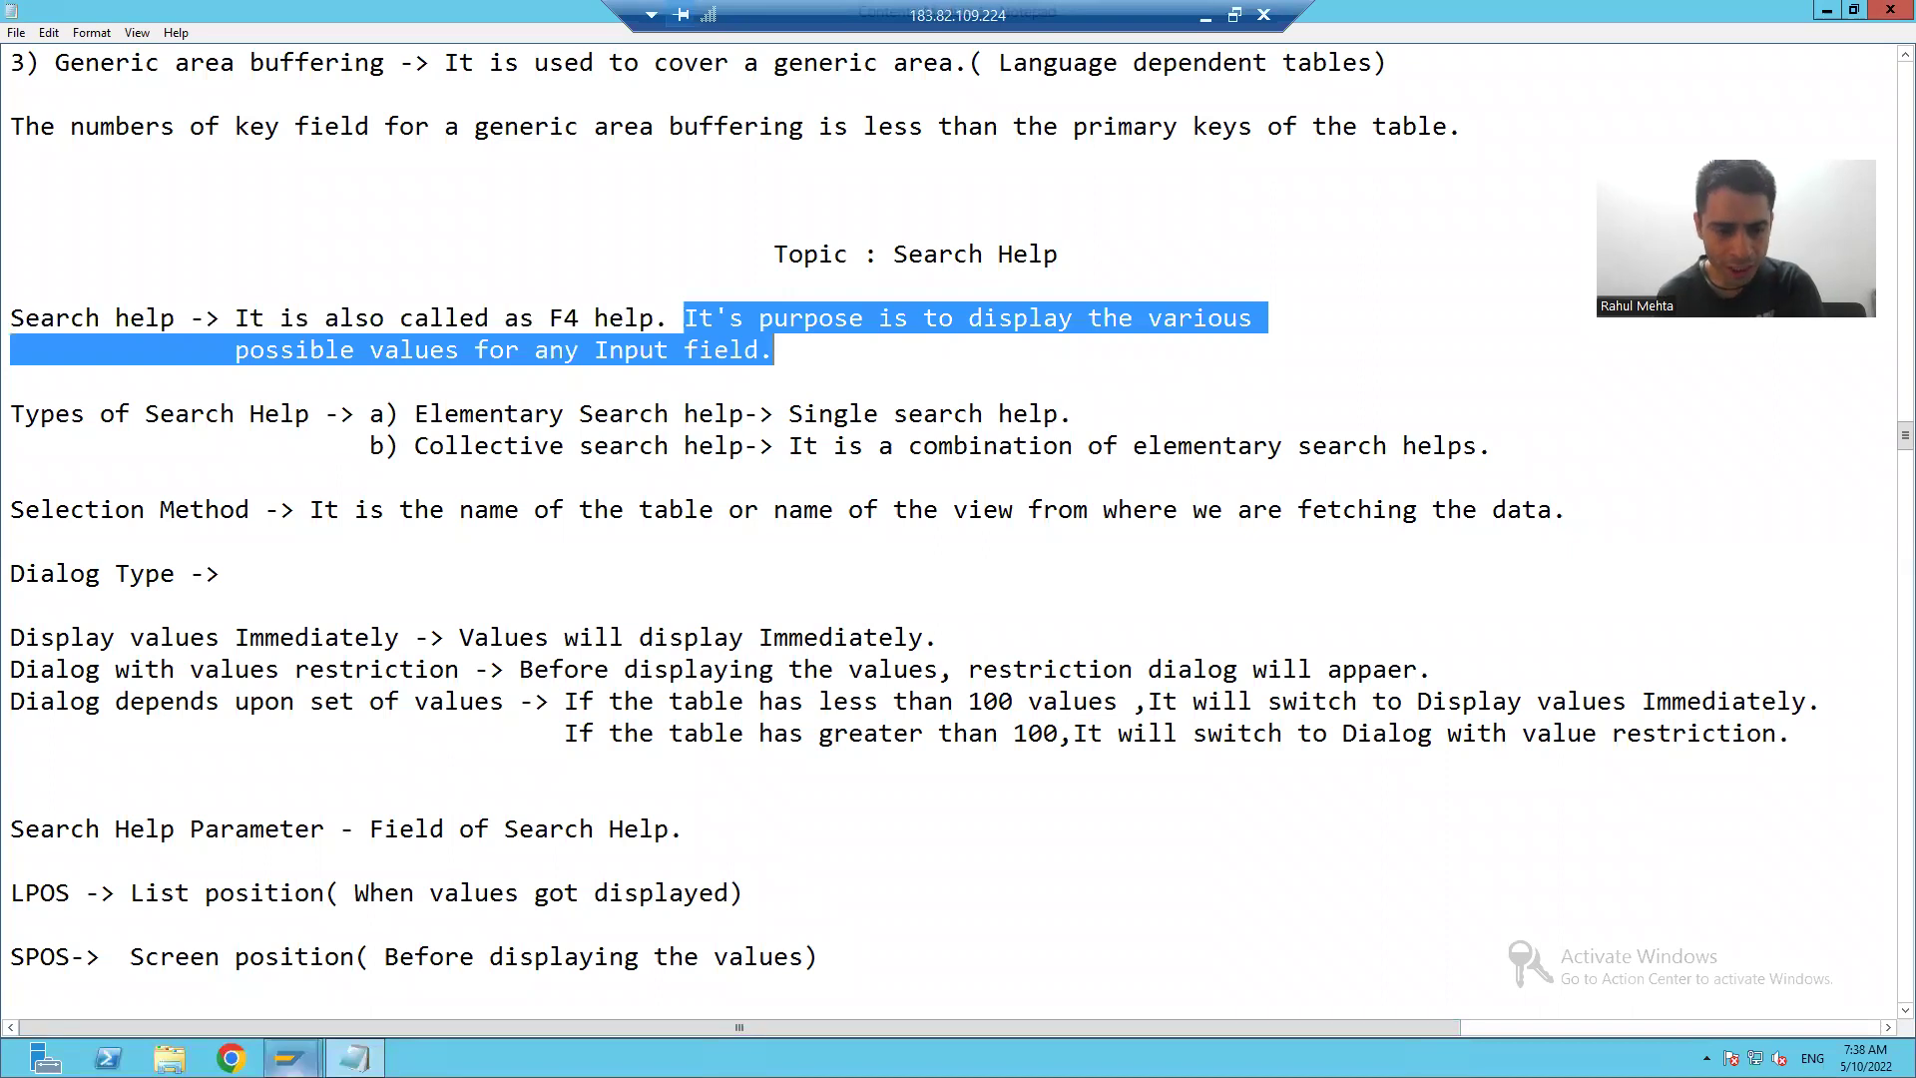
- Switch to SAP, start transaction SE11 and display the database table ZORDH_28
mouse_move(289, 1056)
left_click(399, 954)
type("se11")
key("Return")
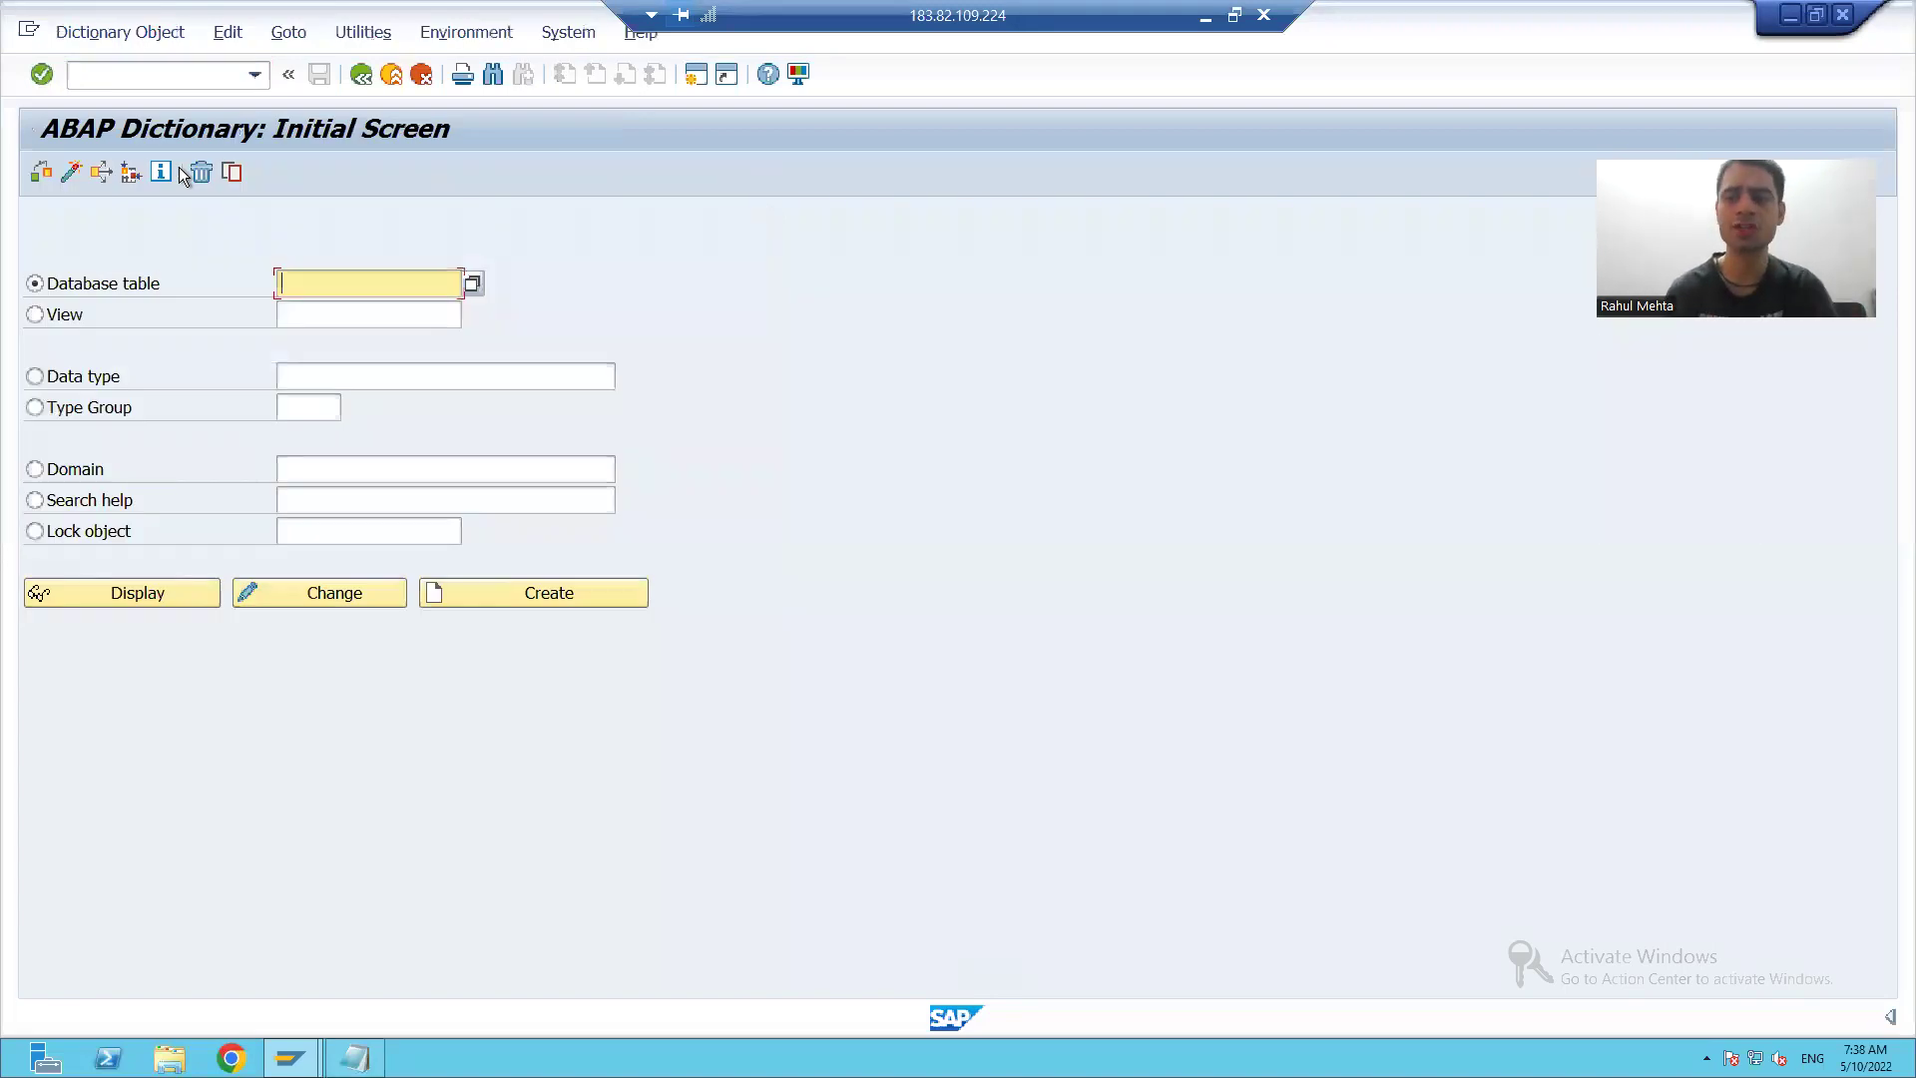
type("ZORDH_28")
key("ctrl+a")
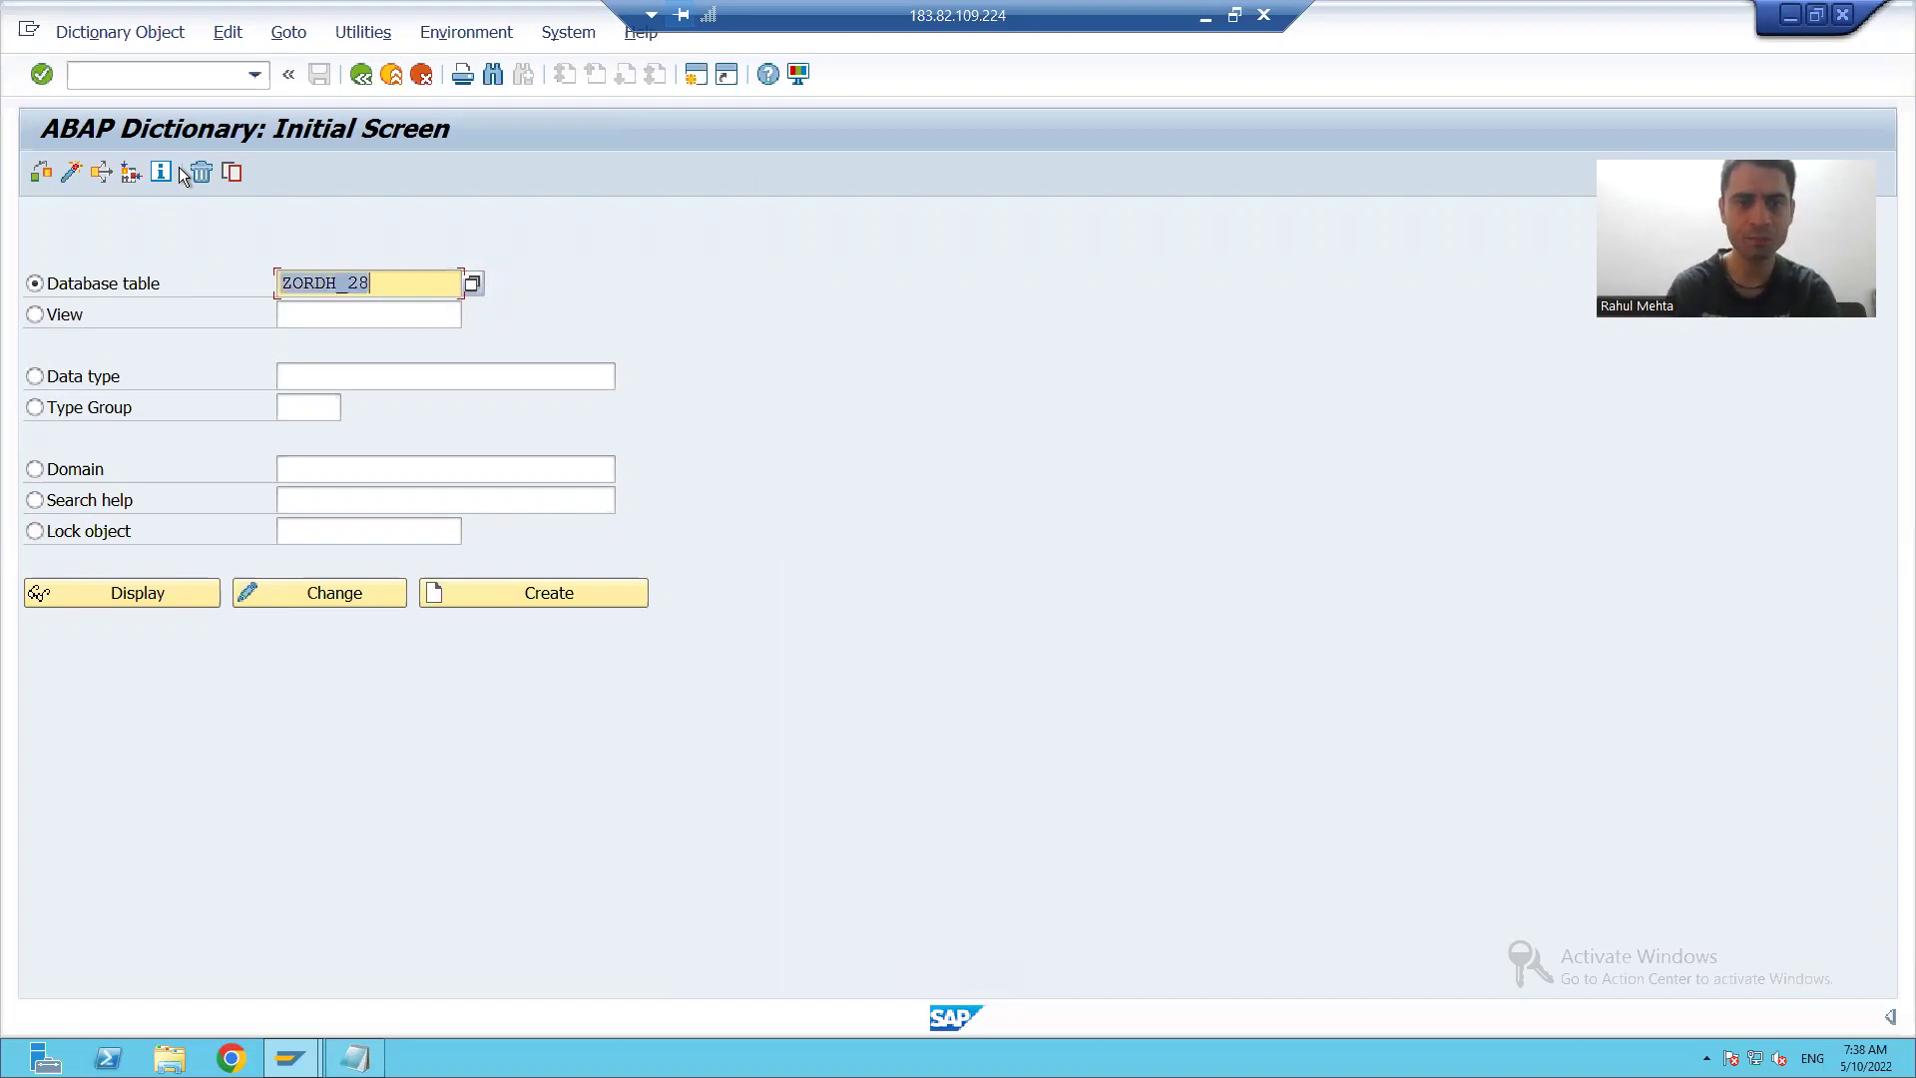
left_click(152, 594)
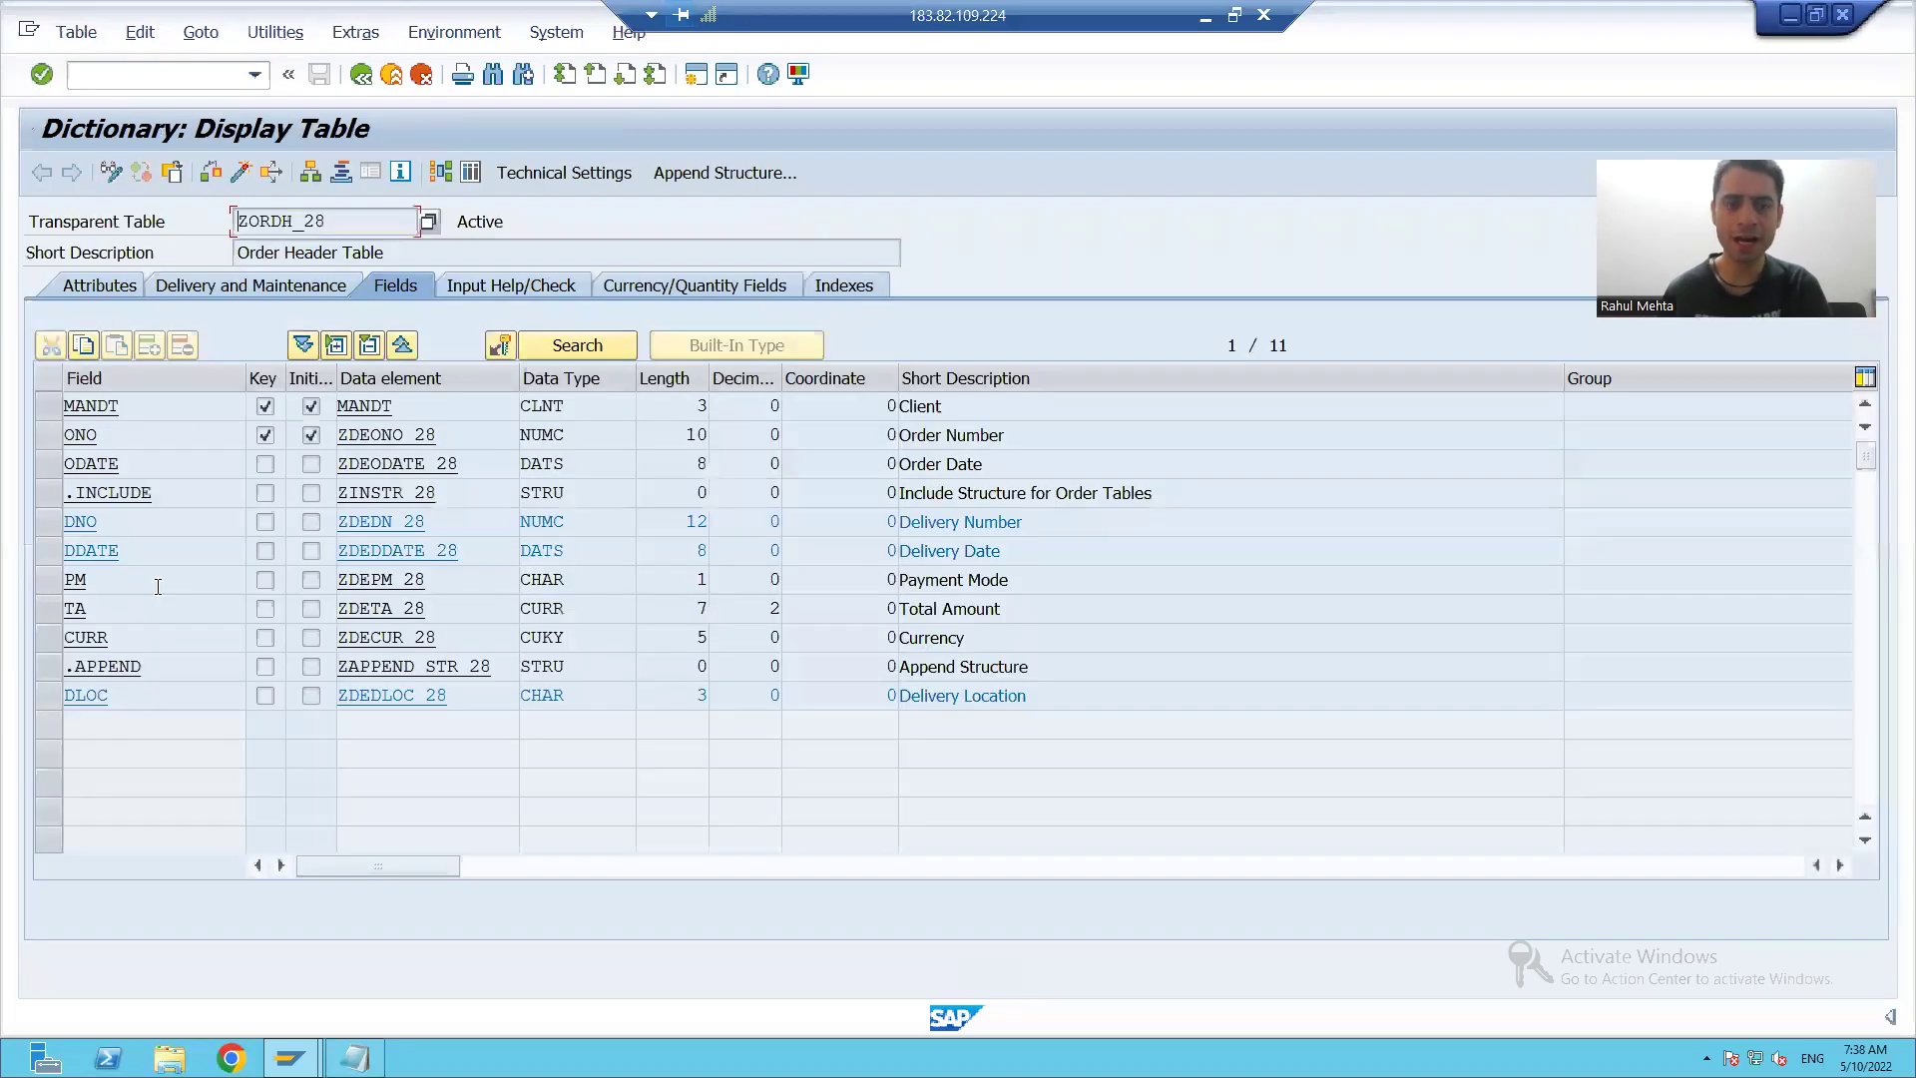
- Examine the possible values for the table's Delivery Class in its delivery and maintenance settings
left_click(196, 284)
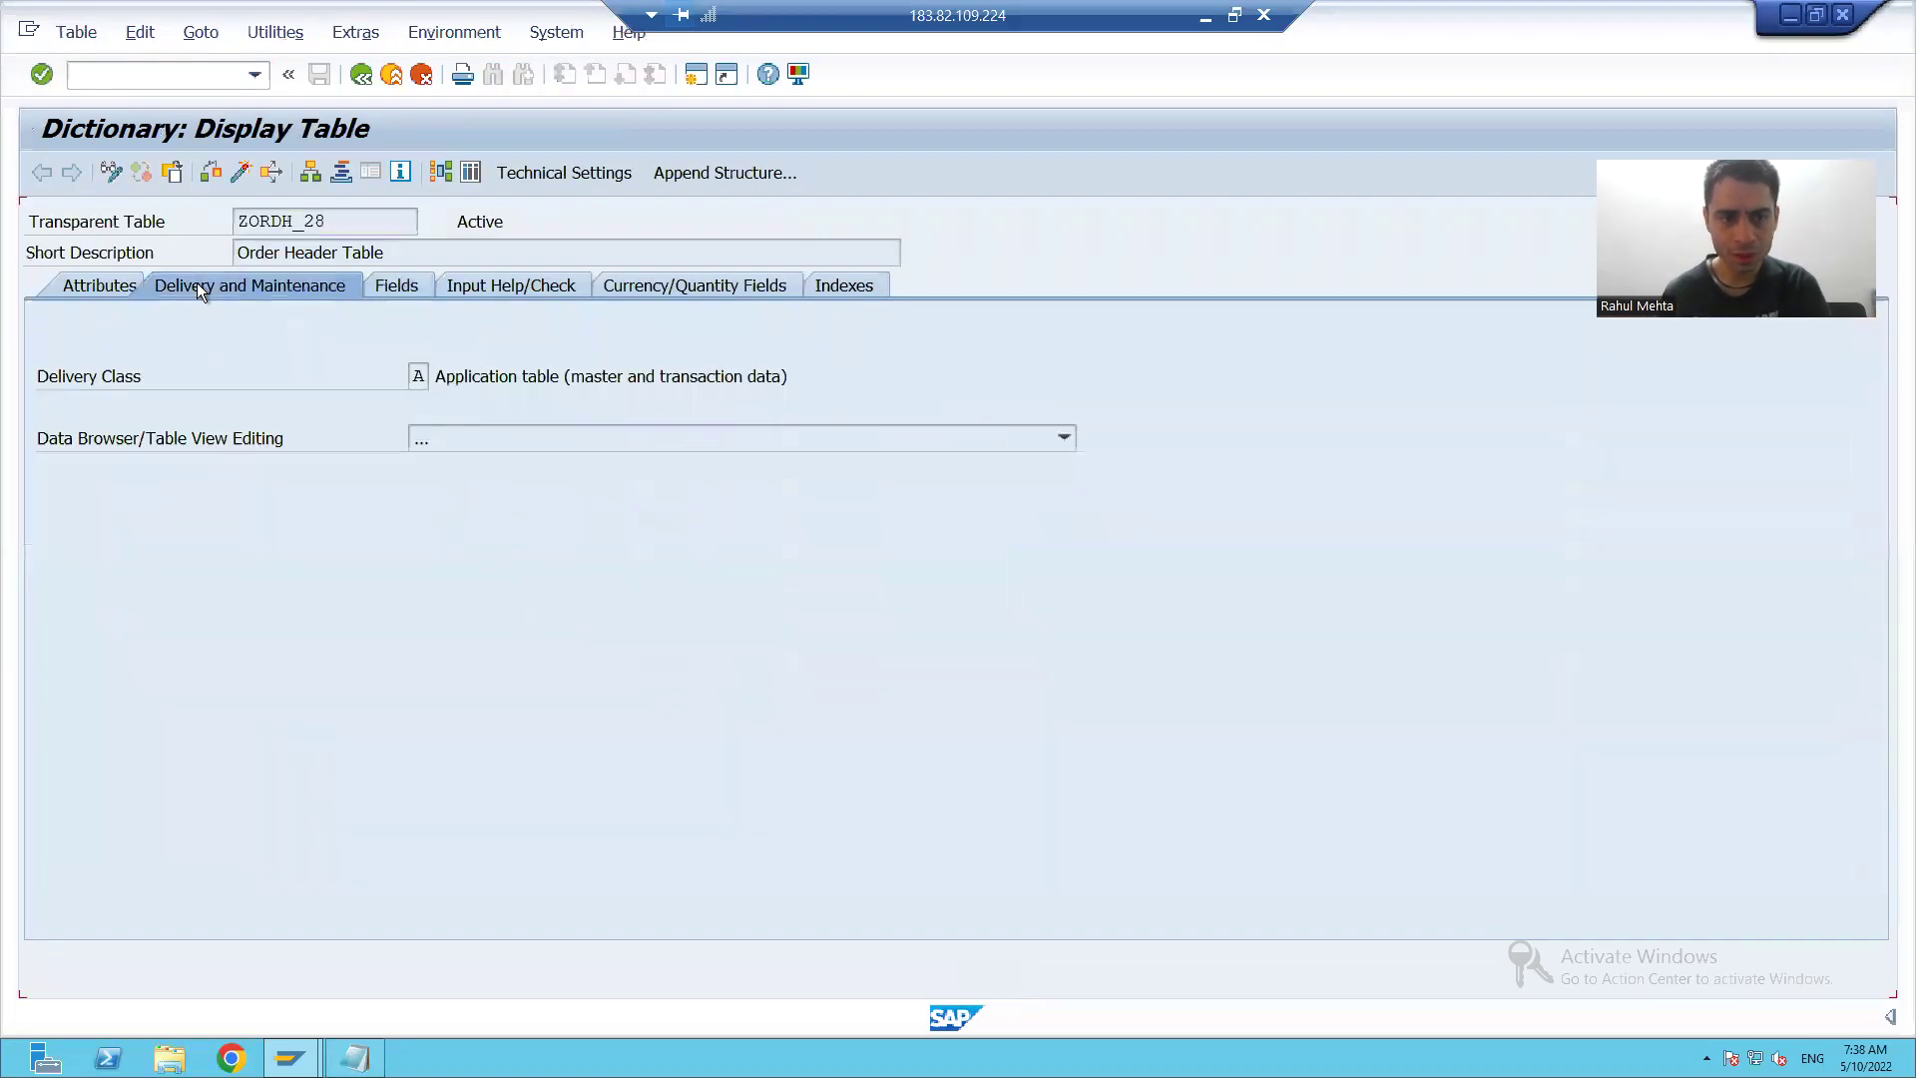
left_click(419, 376)
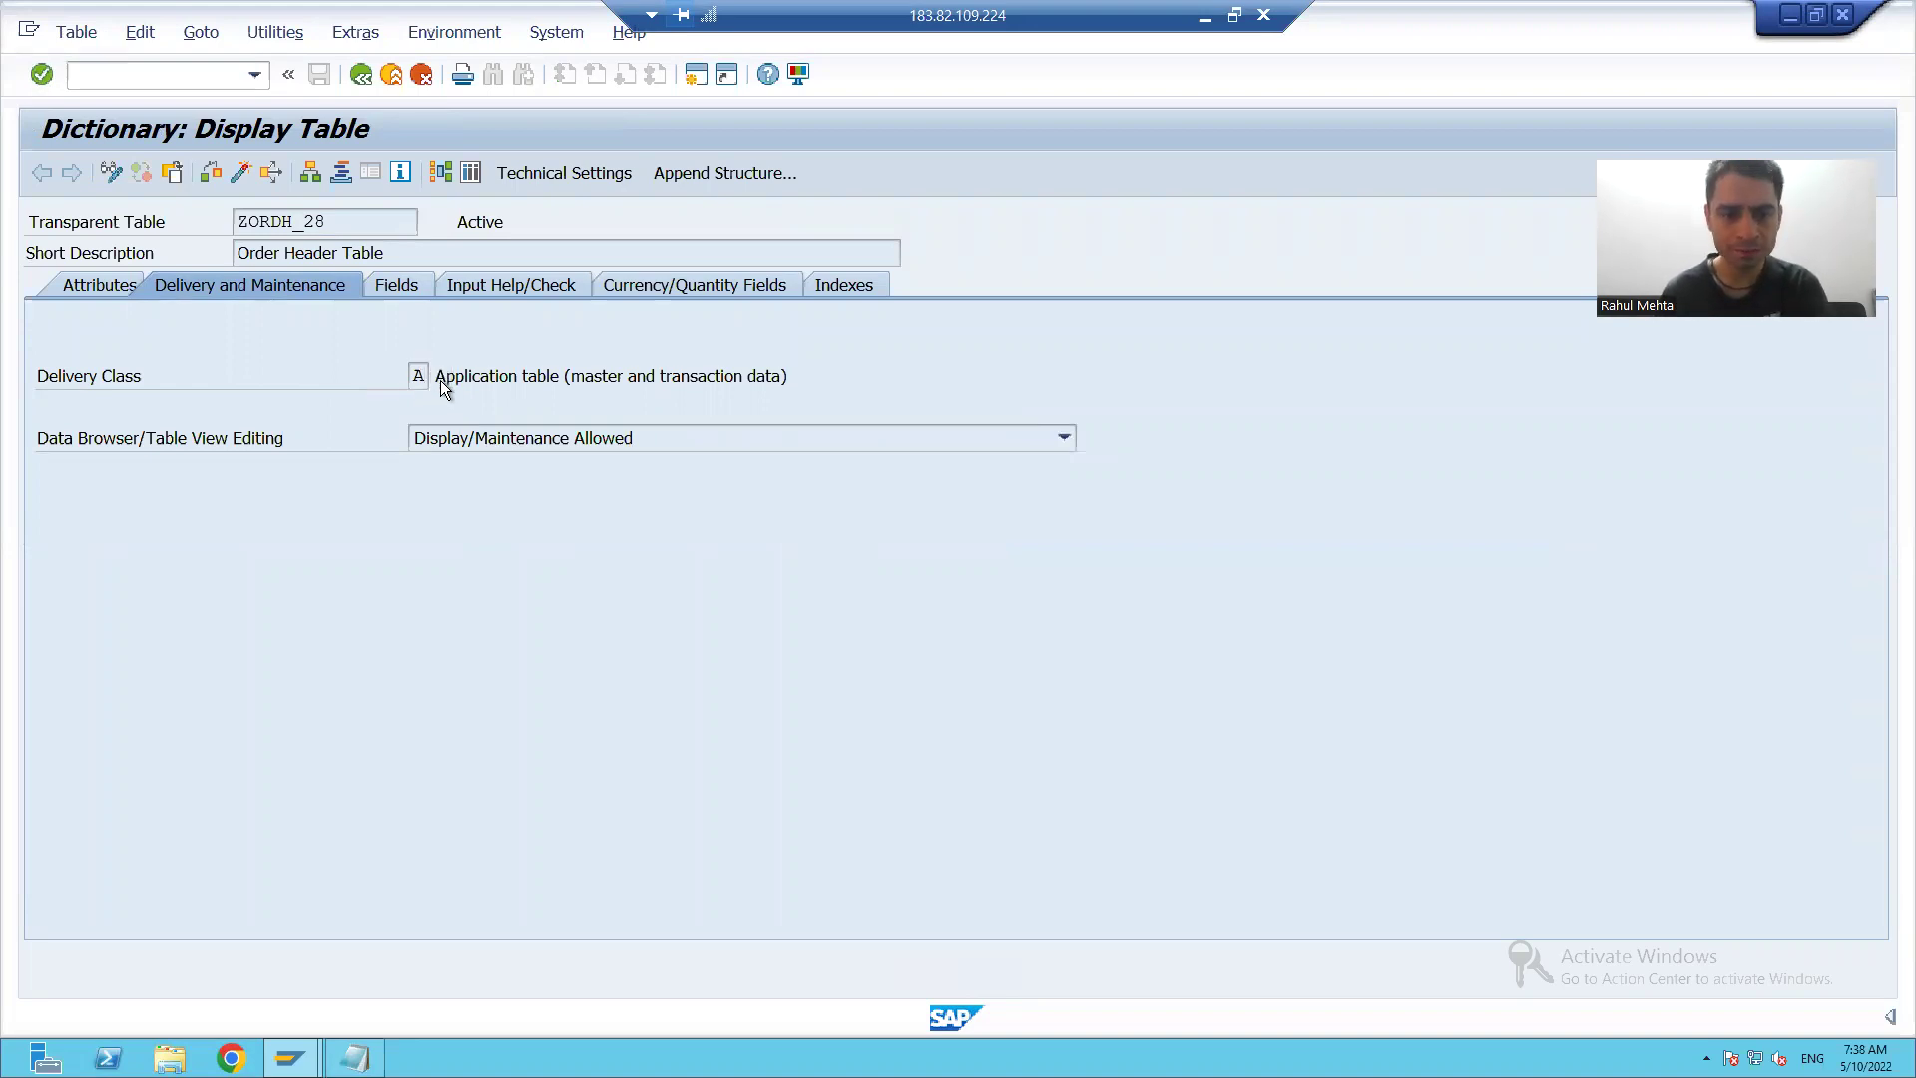
left_click(440, 377)
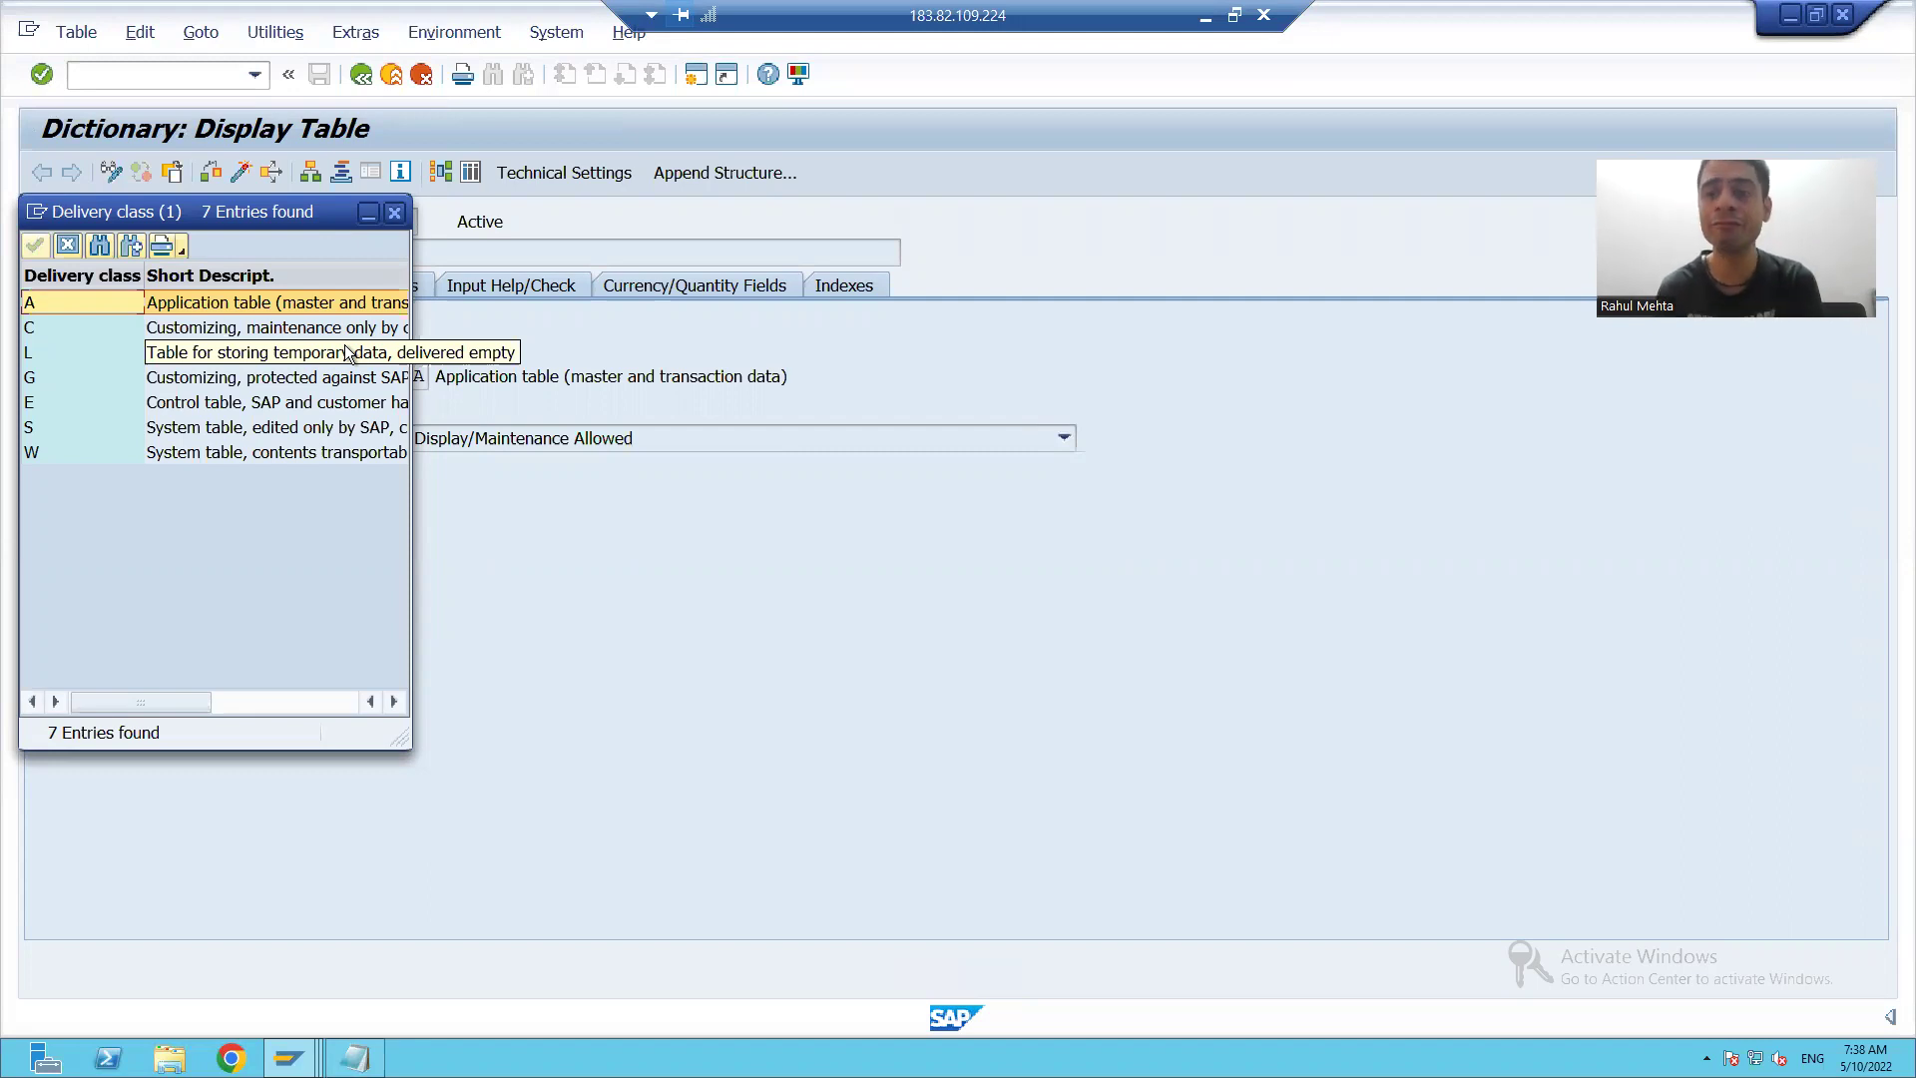
left_click(395, 212)
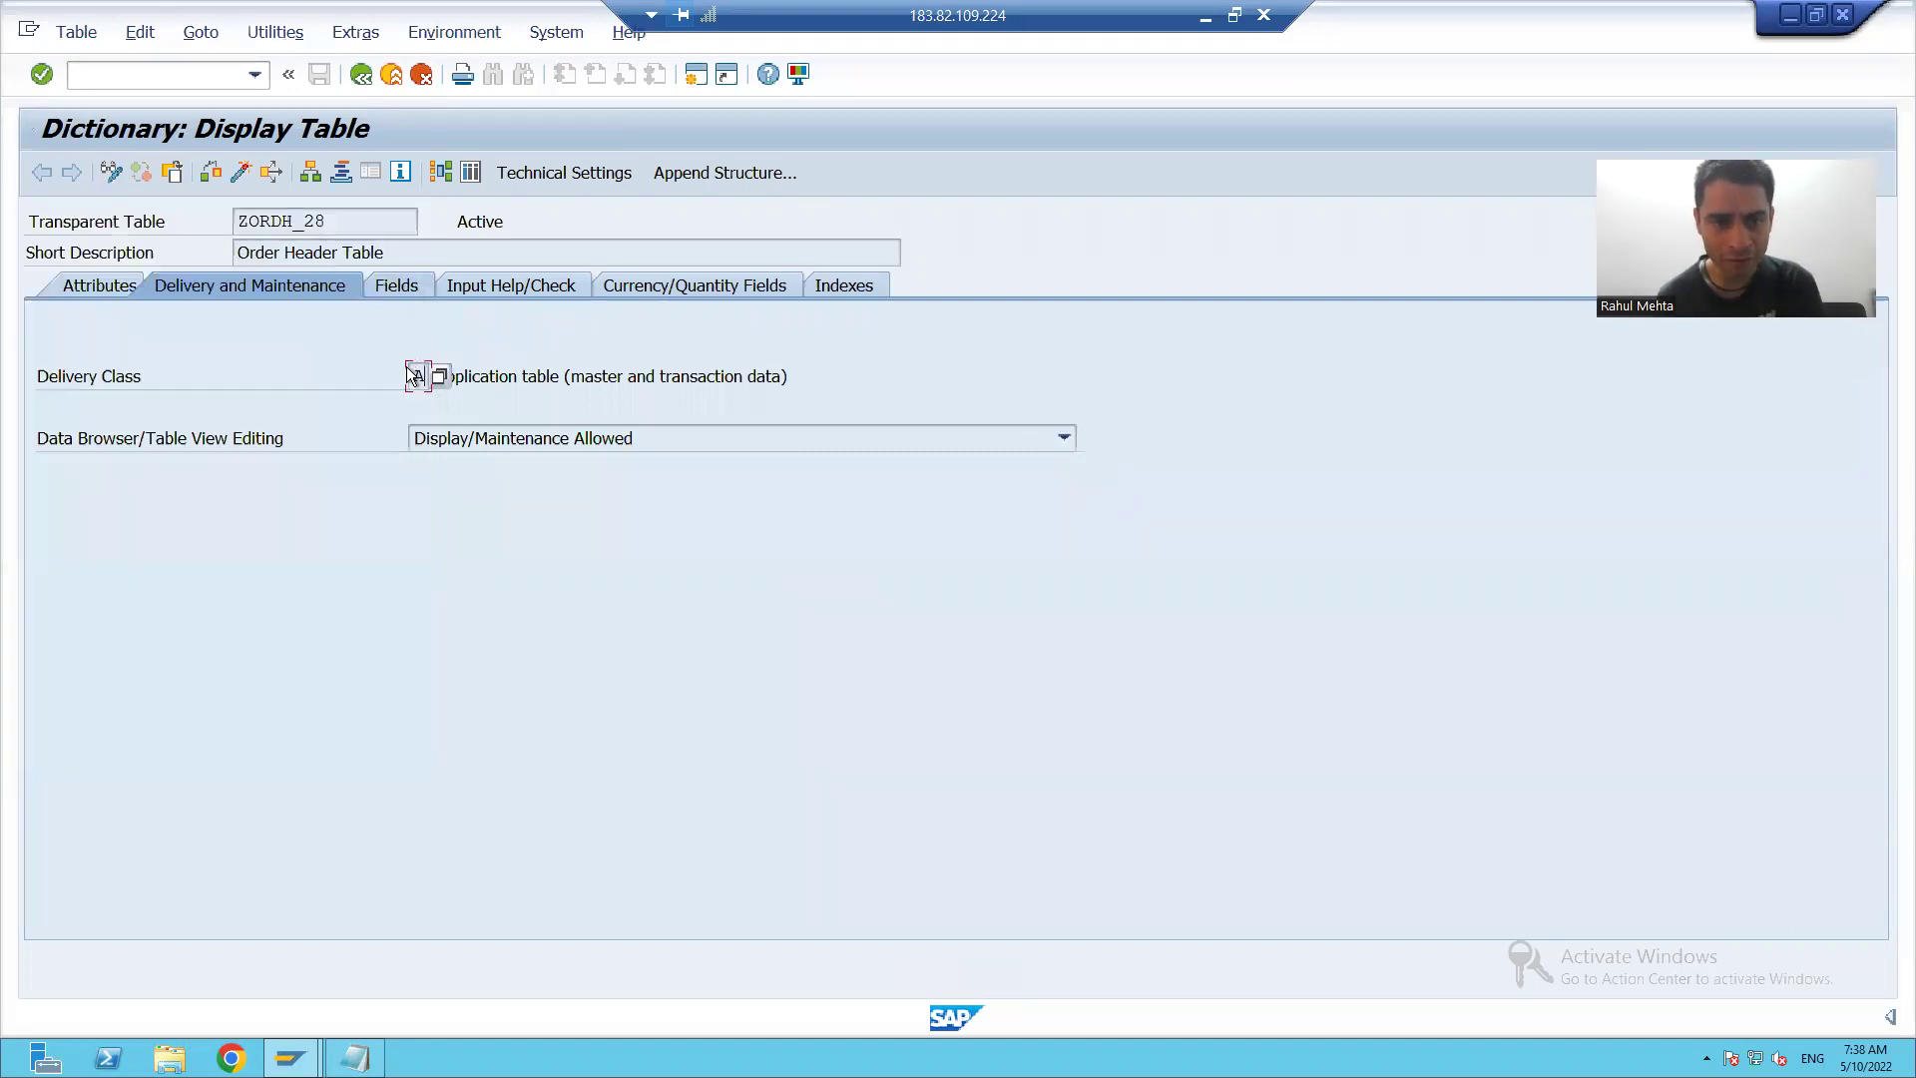
left_click(439, 377)
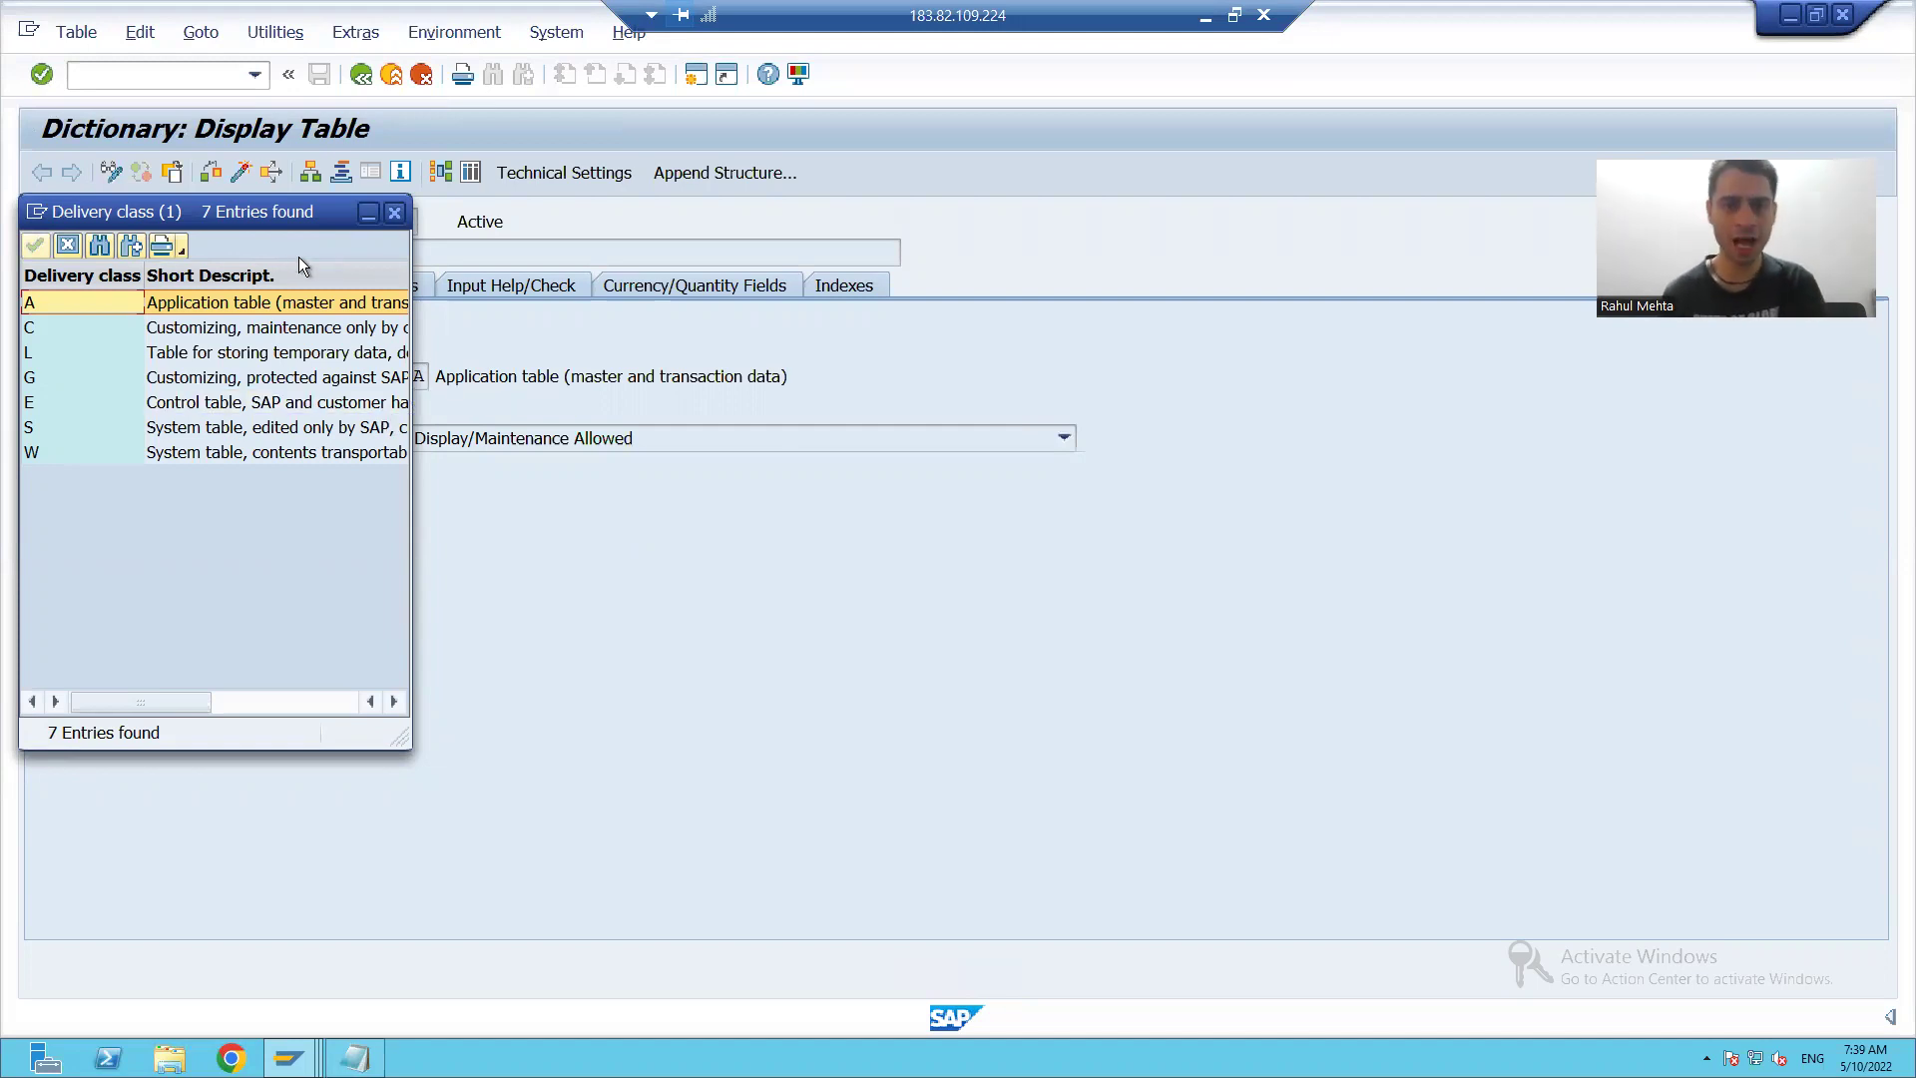
left_click(395, 214)
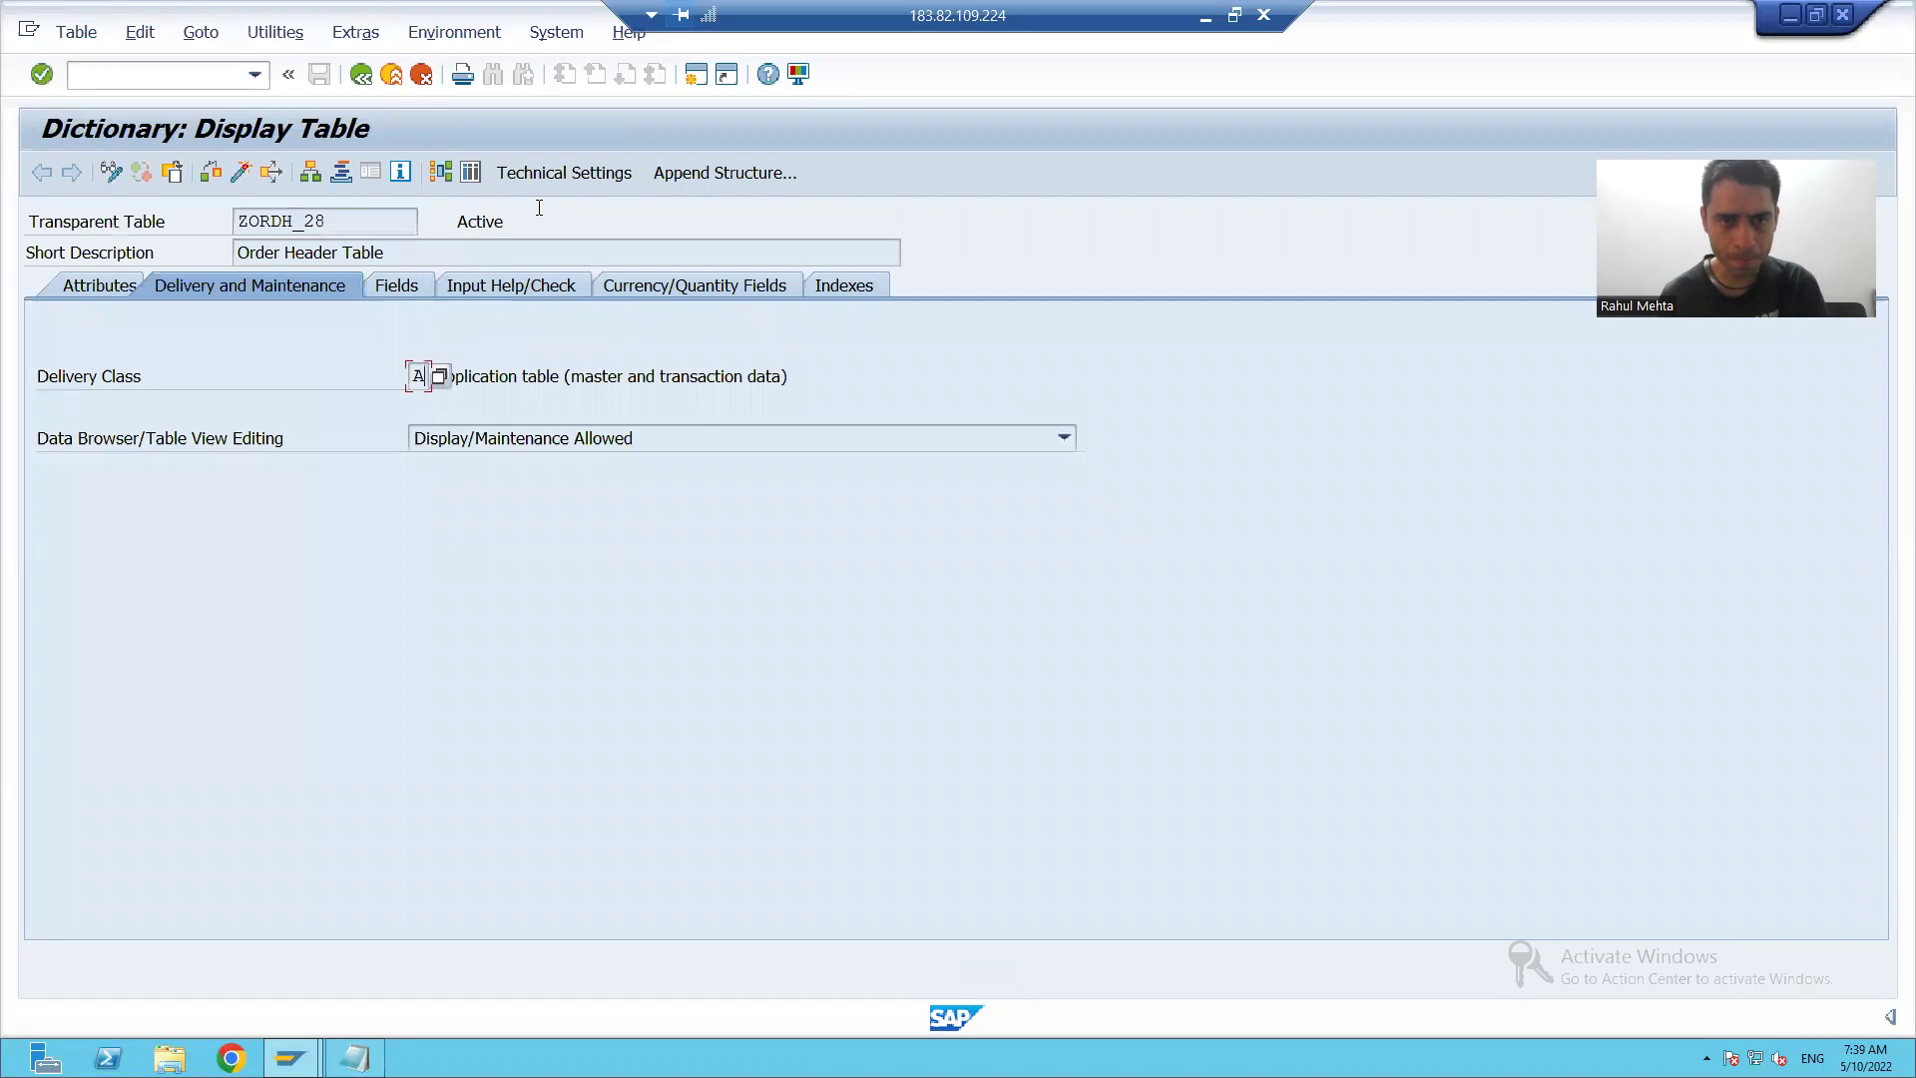
- Examine the possible entries for Data Class and Size Category in the table's technical settings
left_click(554, 170)
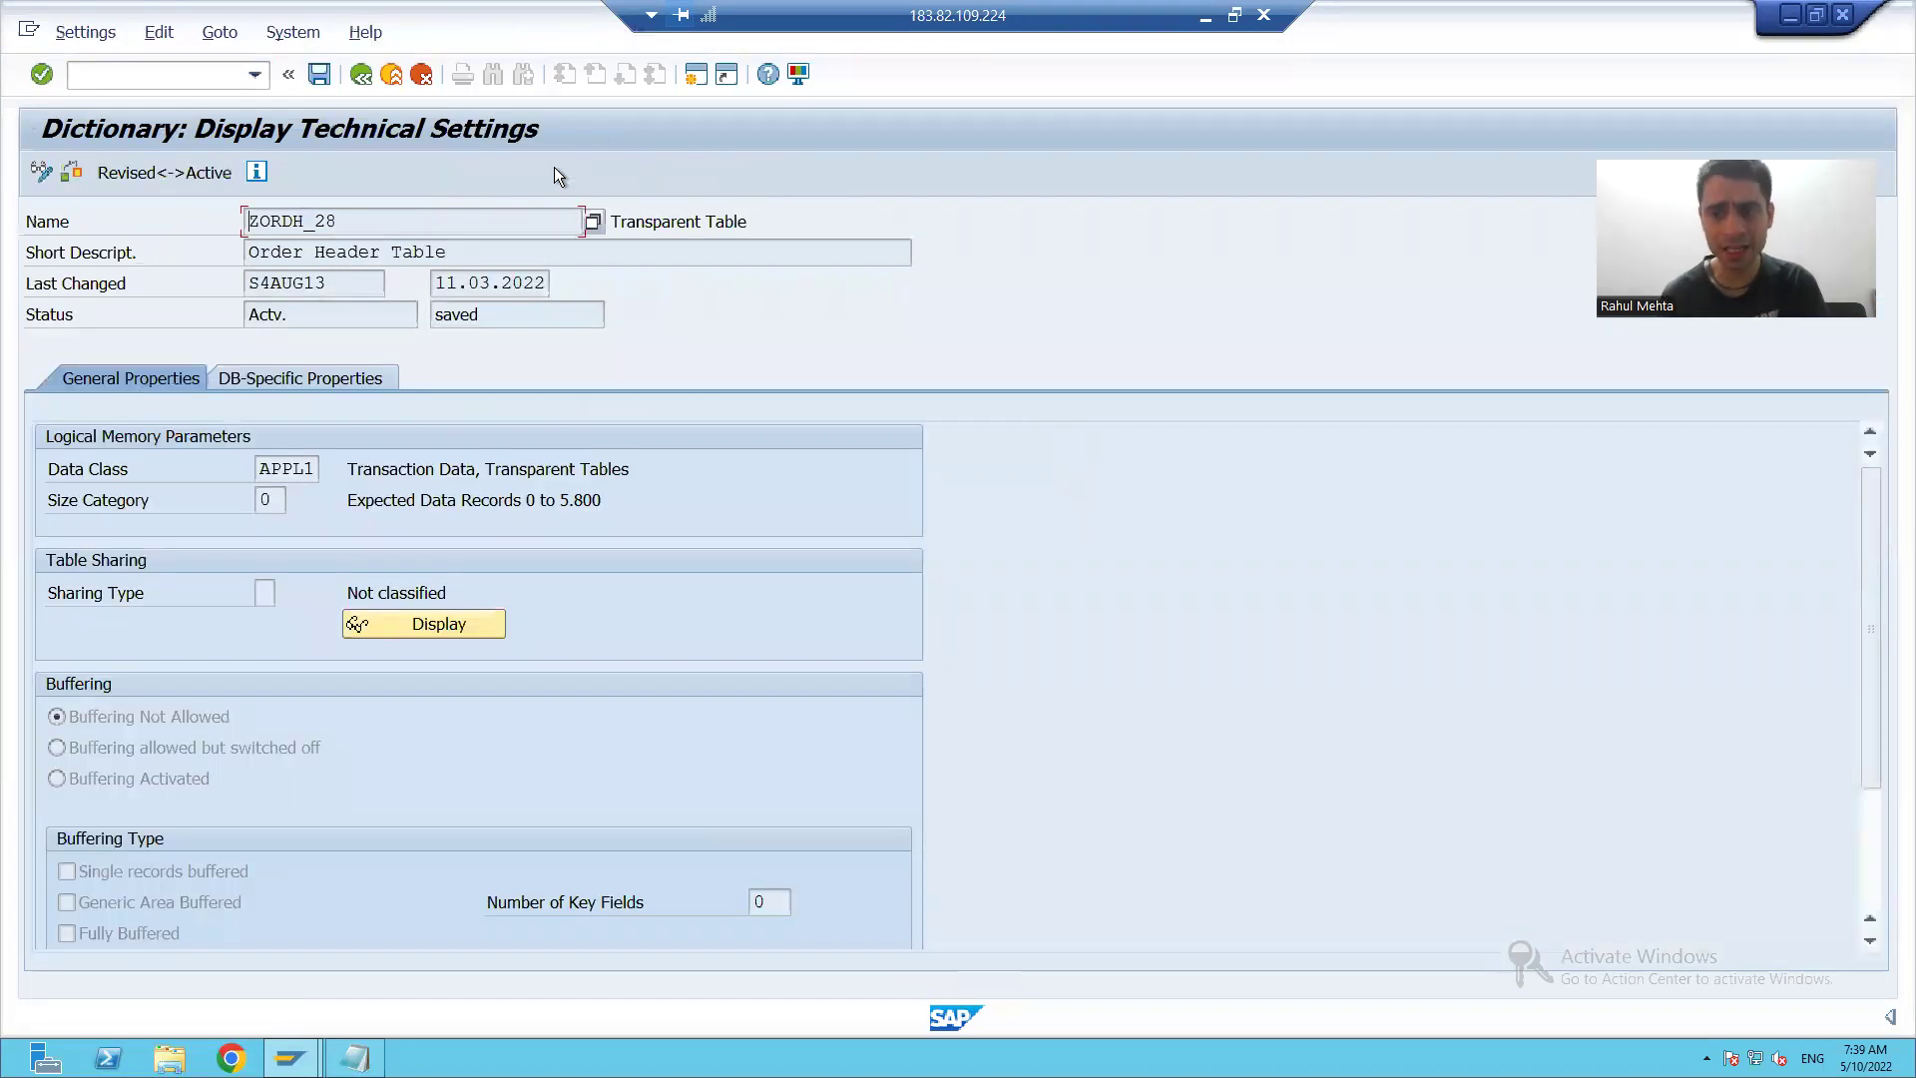
left_click(294, 465)
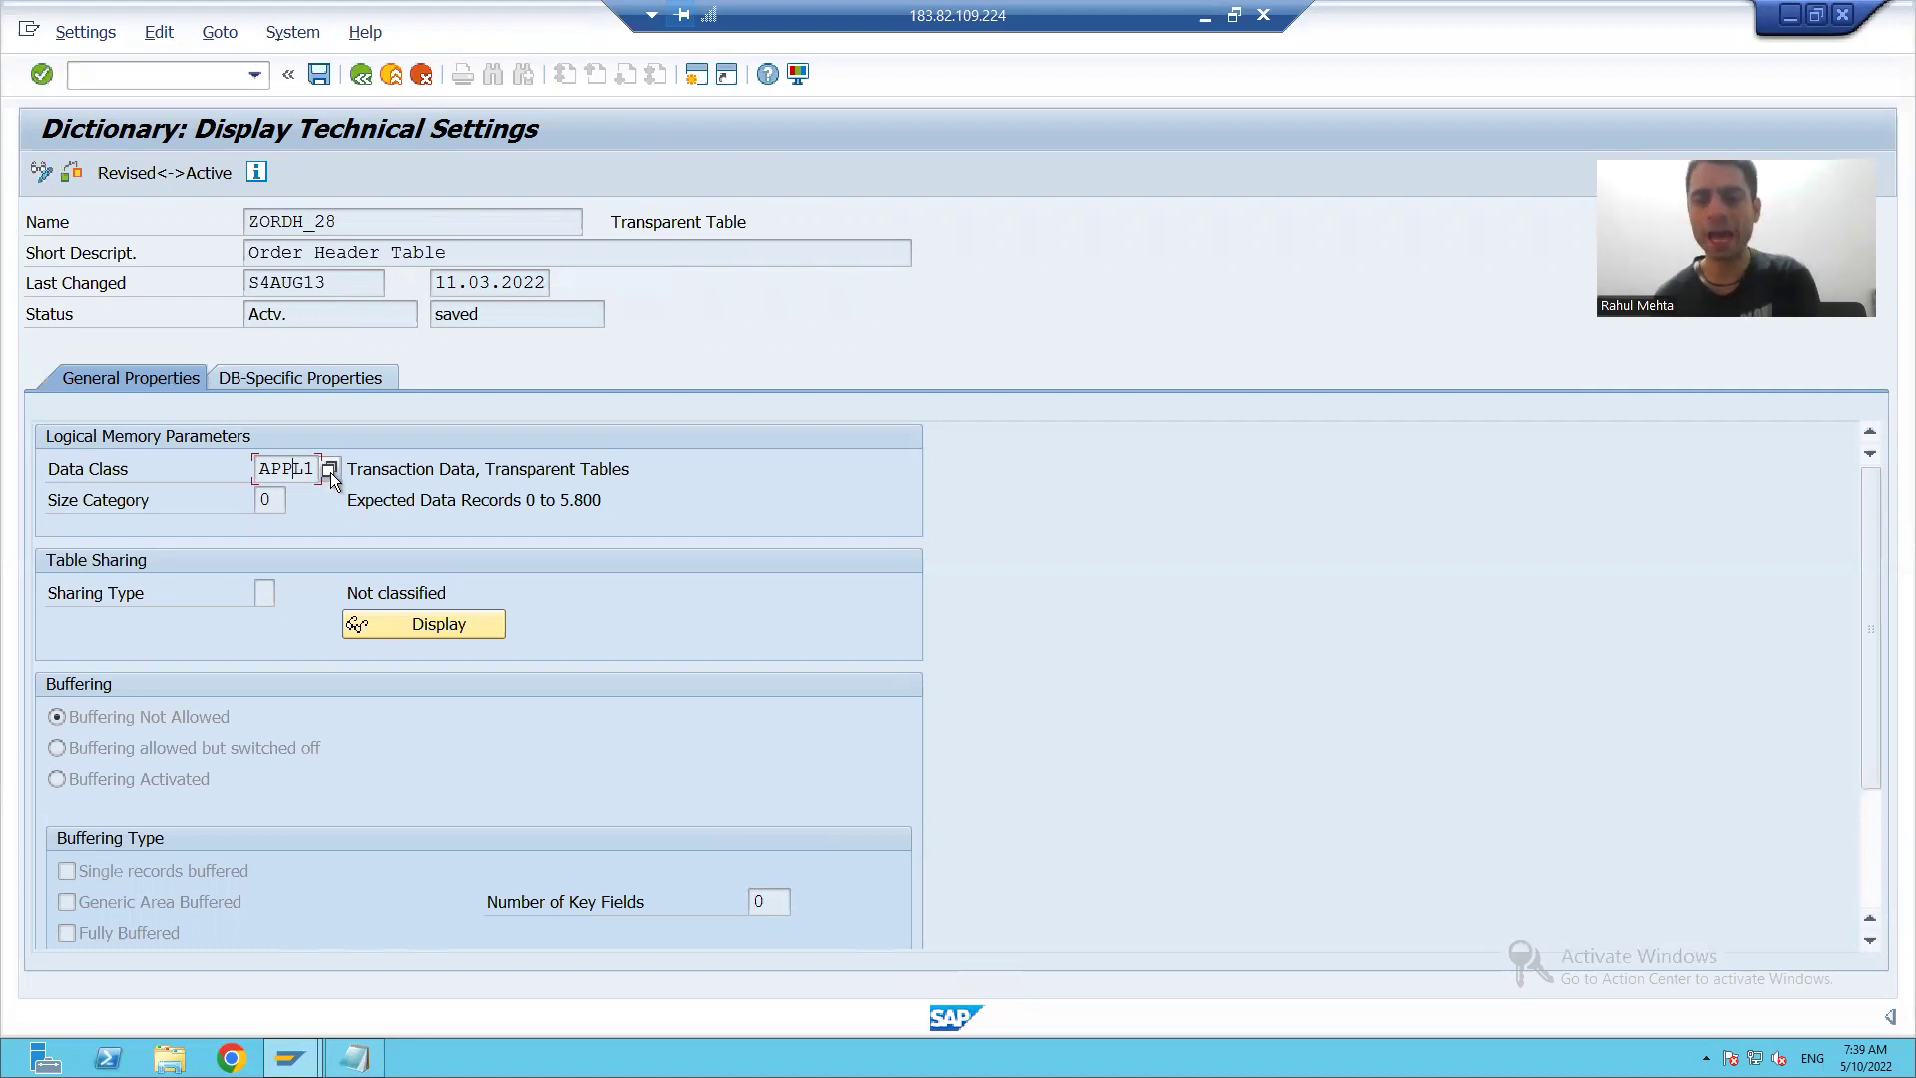
left_click(330, 470)
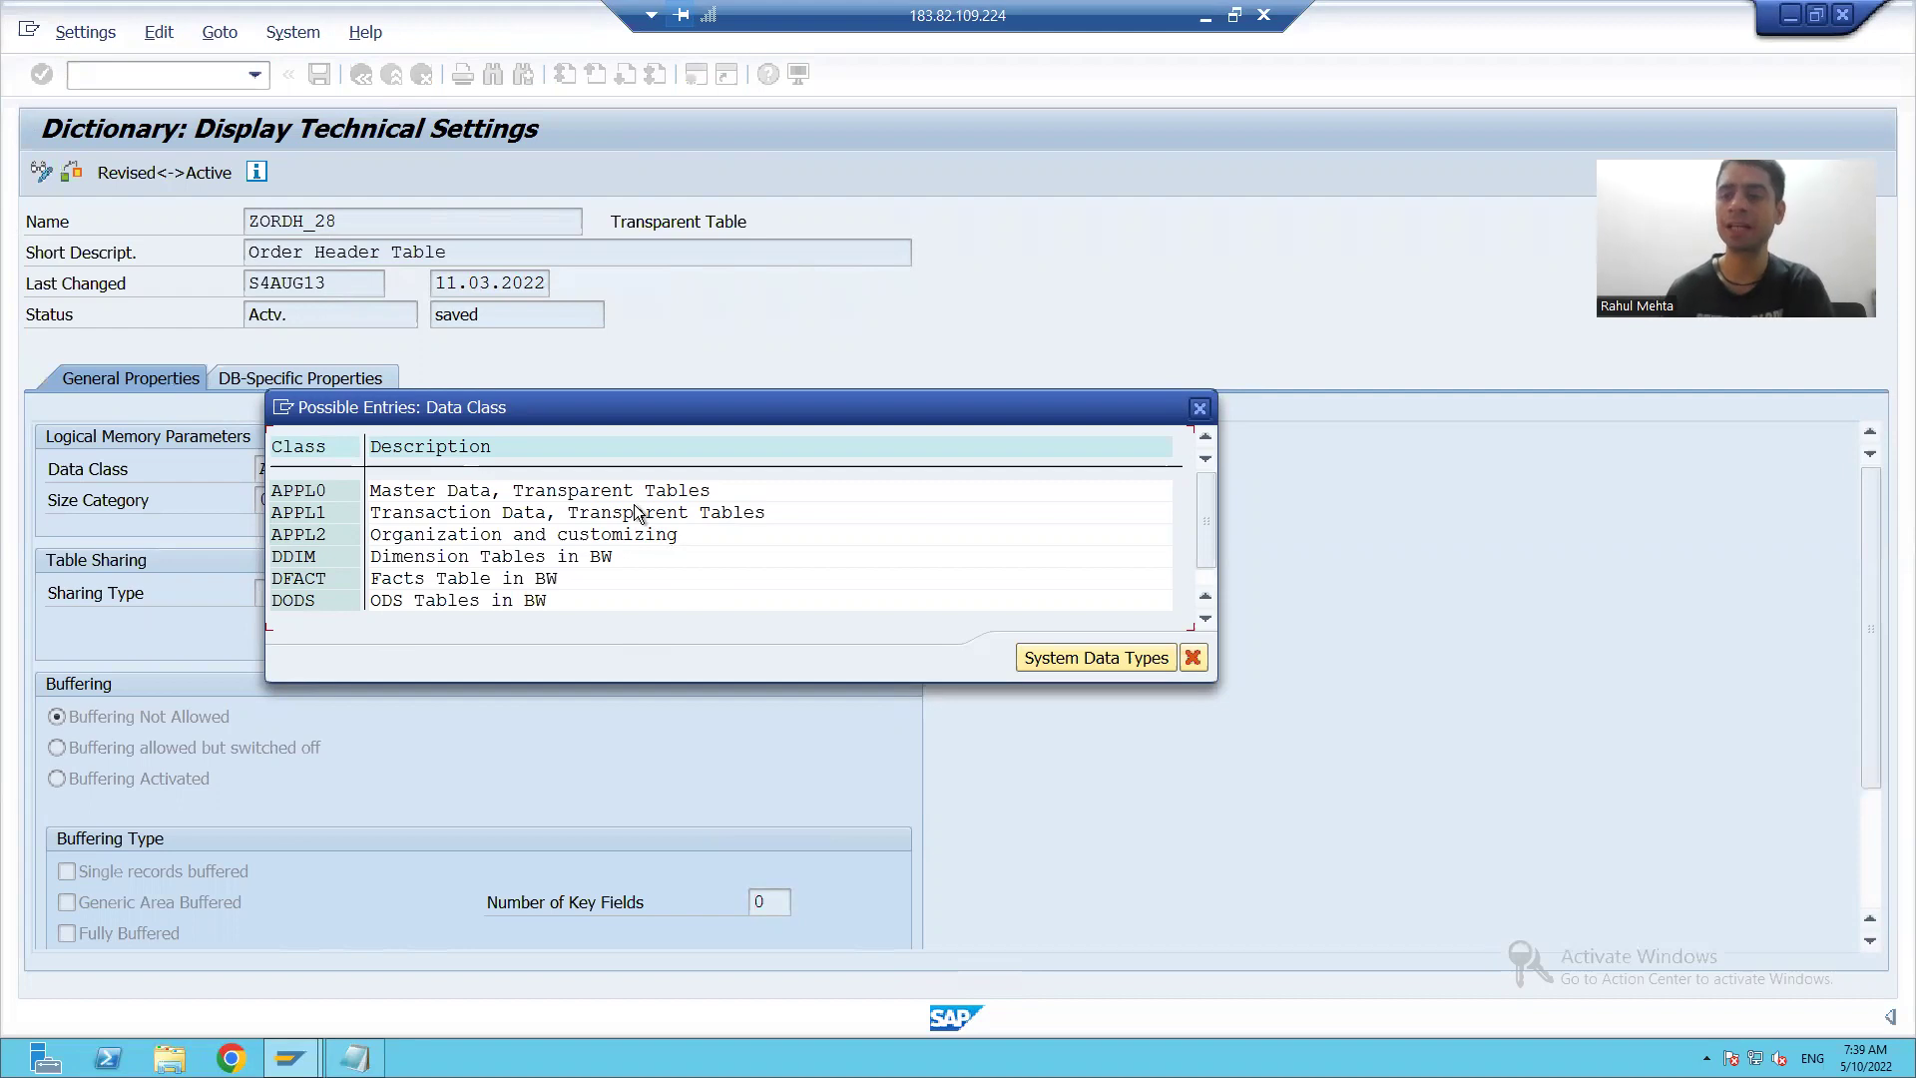
left_click(1200, 409)
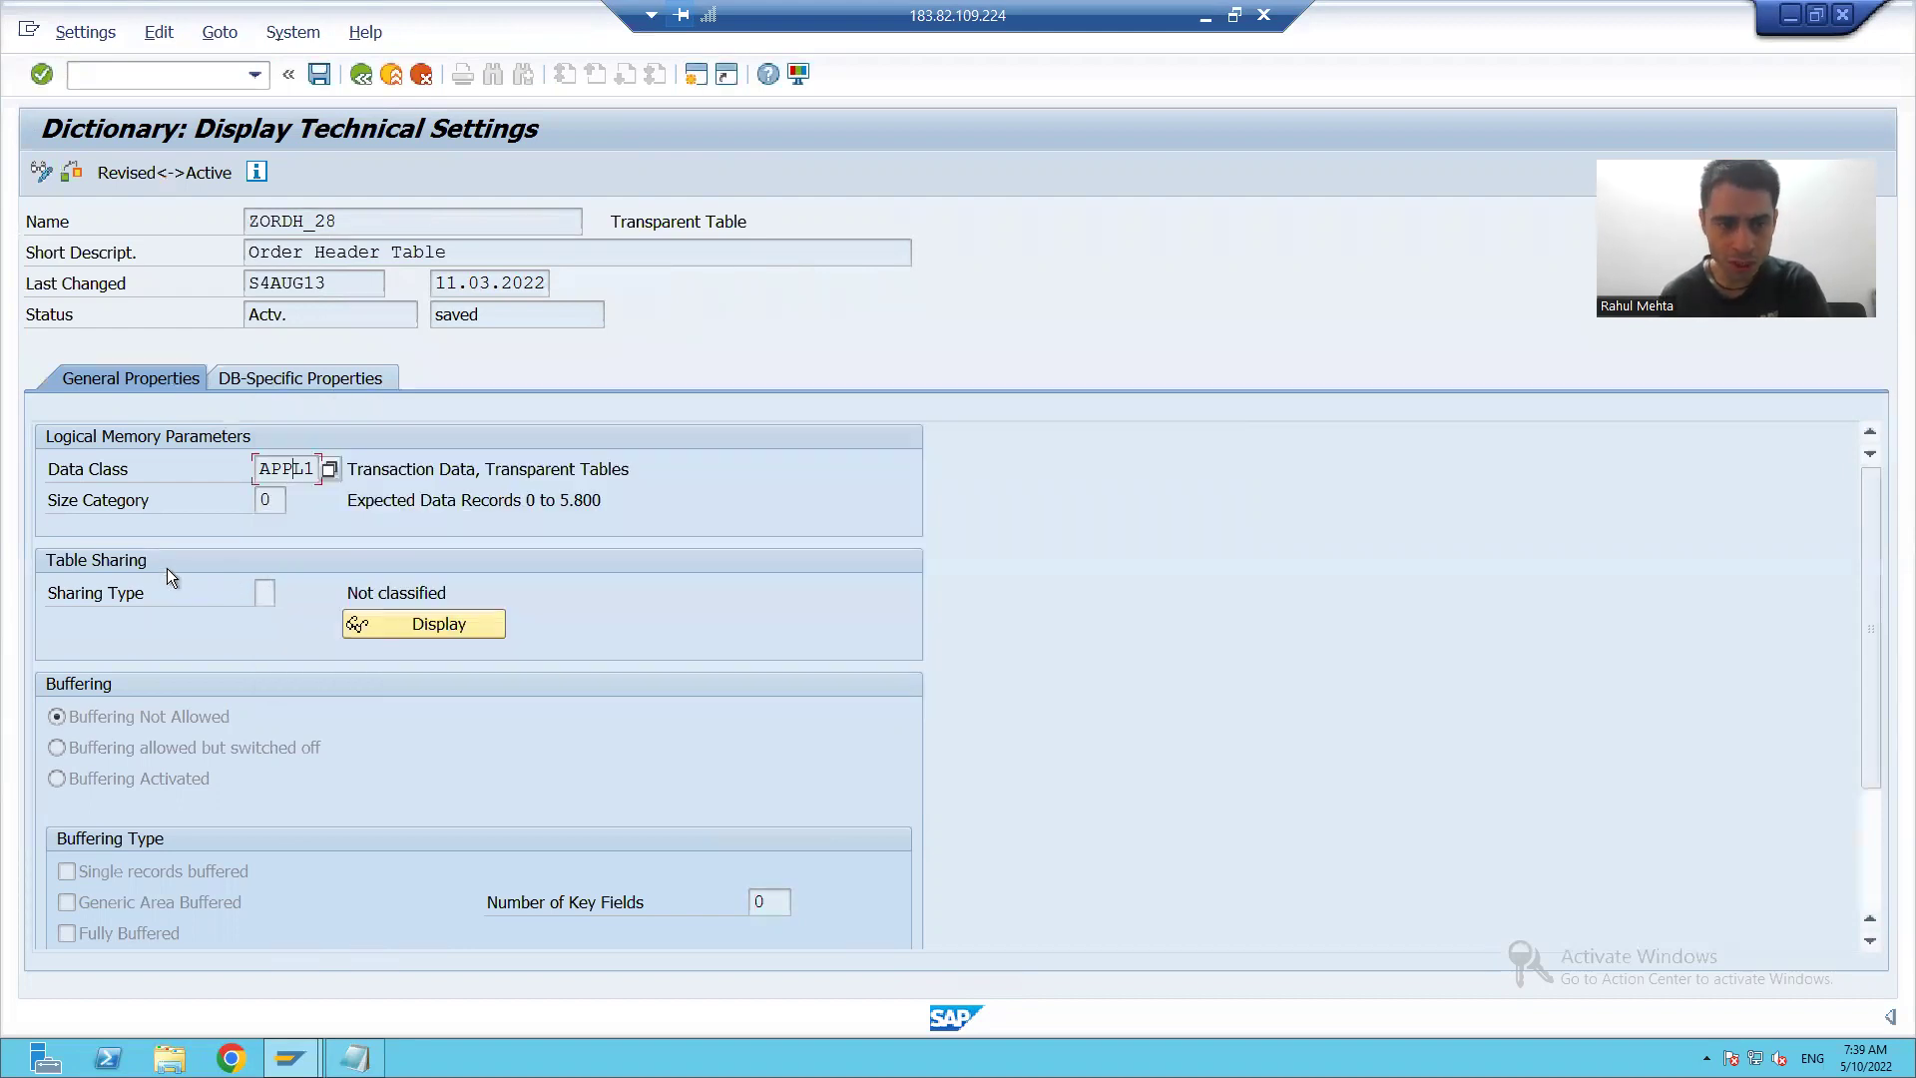
left_click(263, 504)
left_click(296, 501)
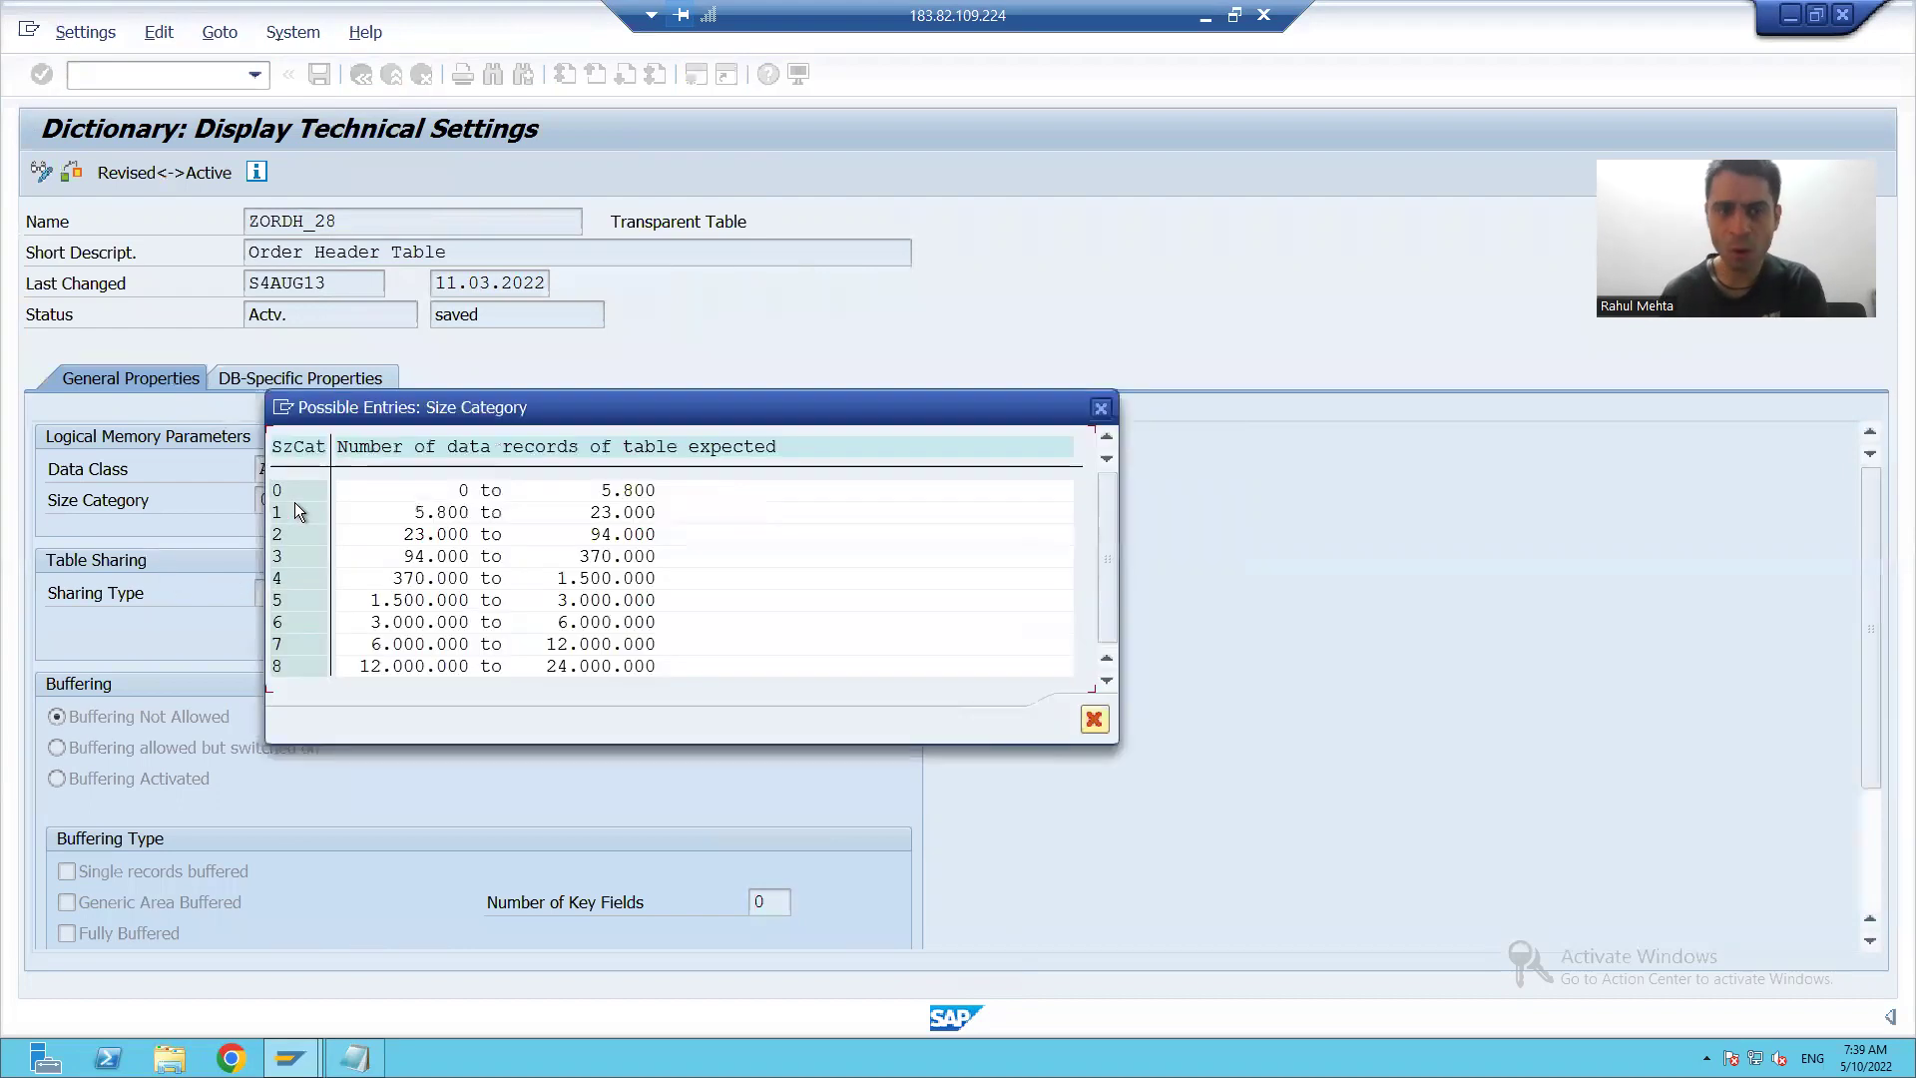
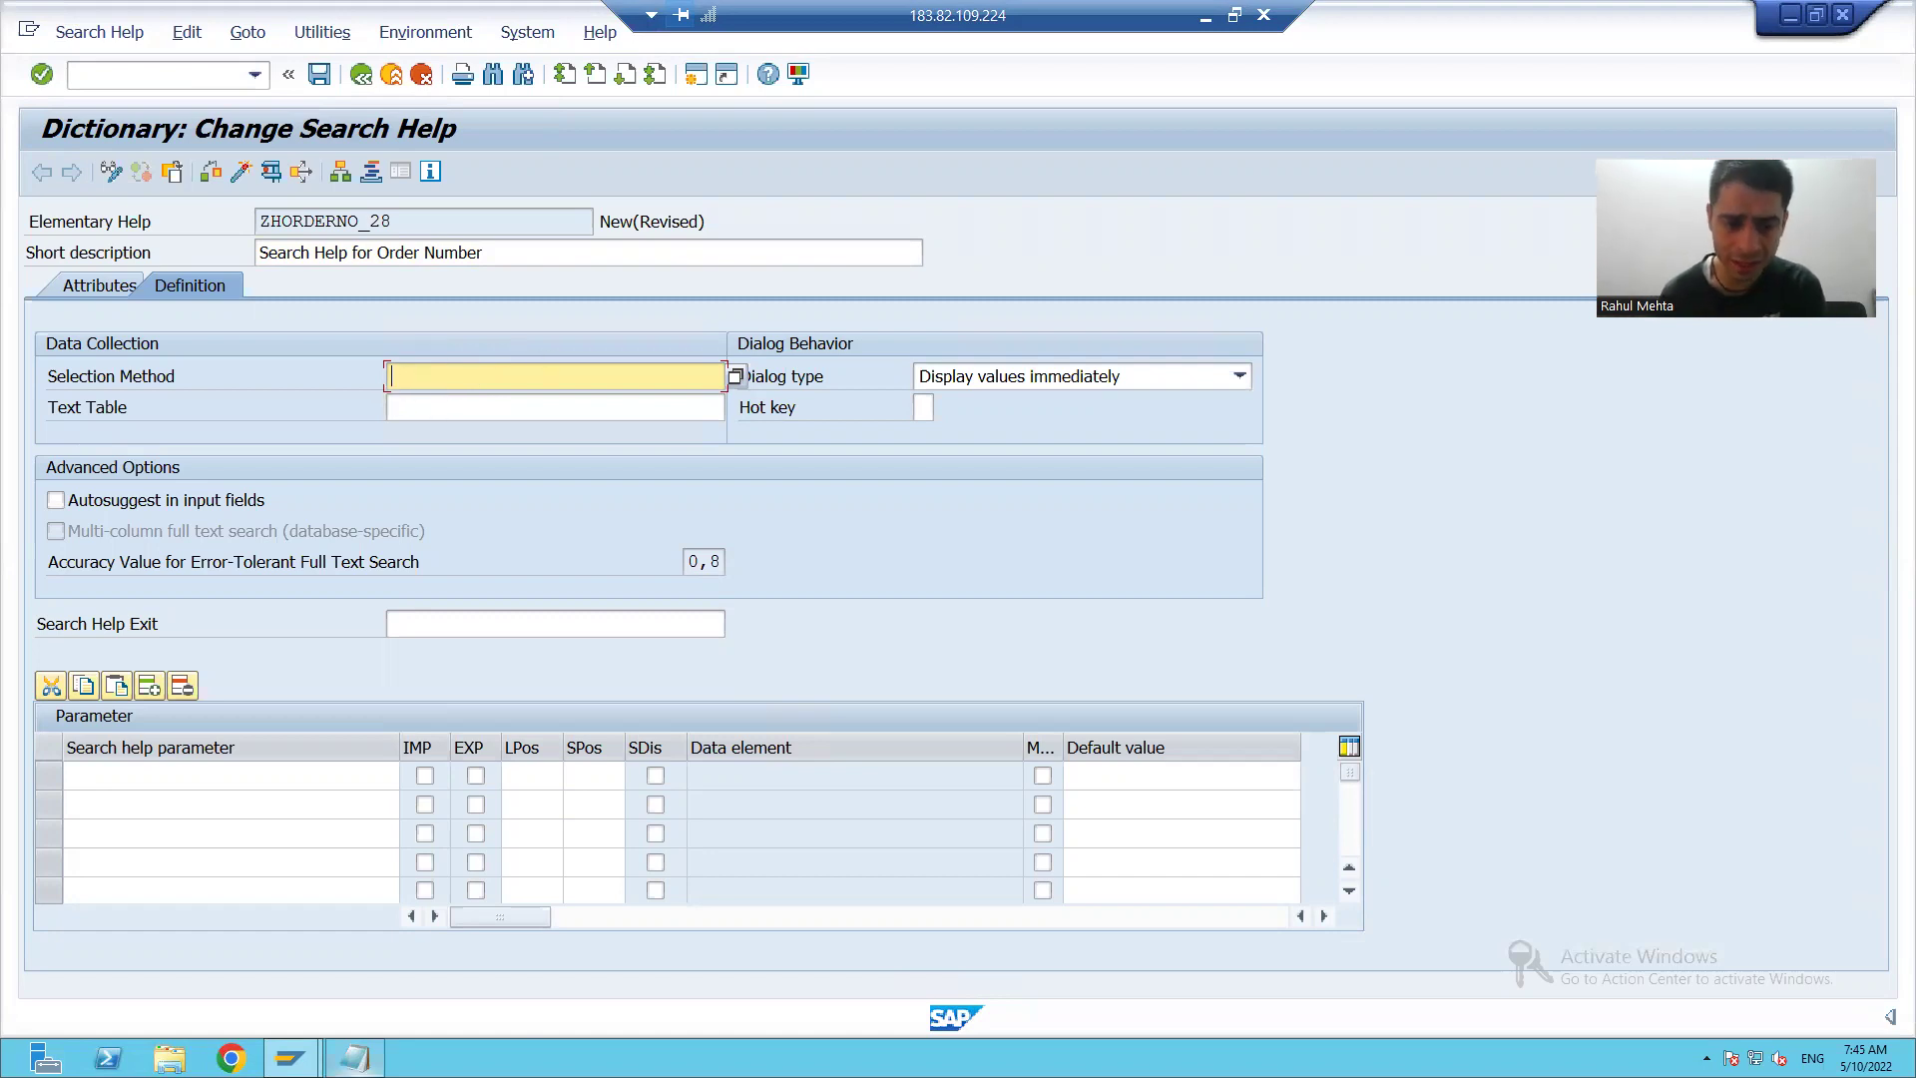
- Switch to the Notepad notes and highlight the explanation of Selection Method as a table or view name
left_click(355, 1058)
left_click_drag(310, 511, 1576, 501)
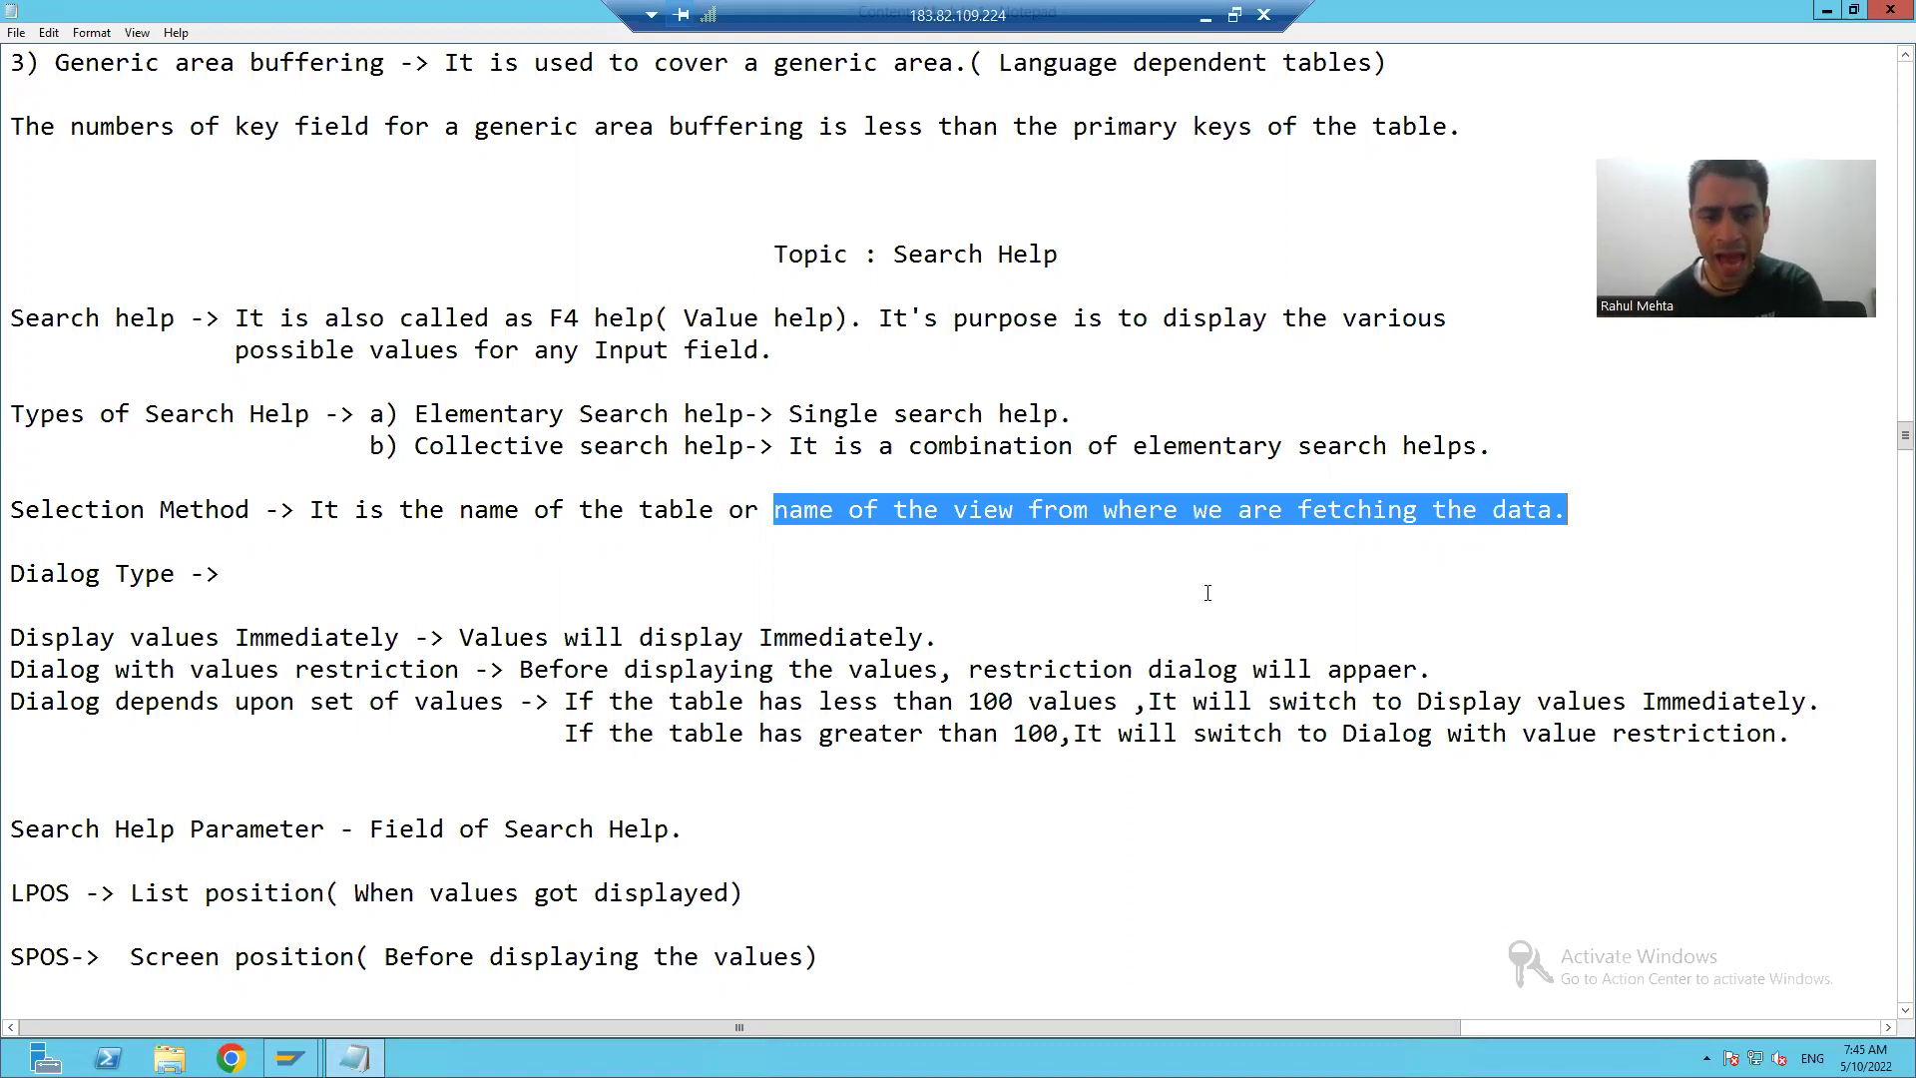
left_click(731, 579)
left_click_drag(310, 509, 732, 502)
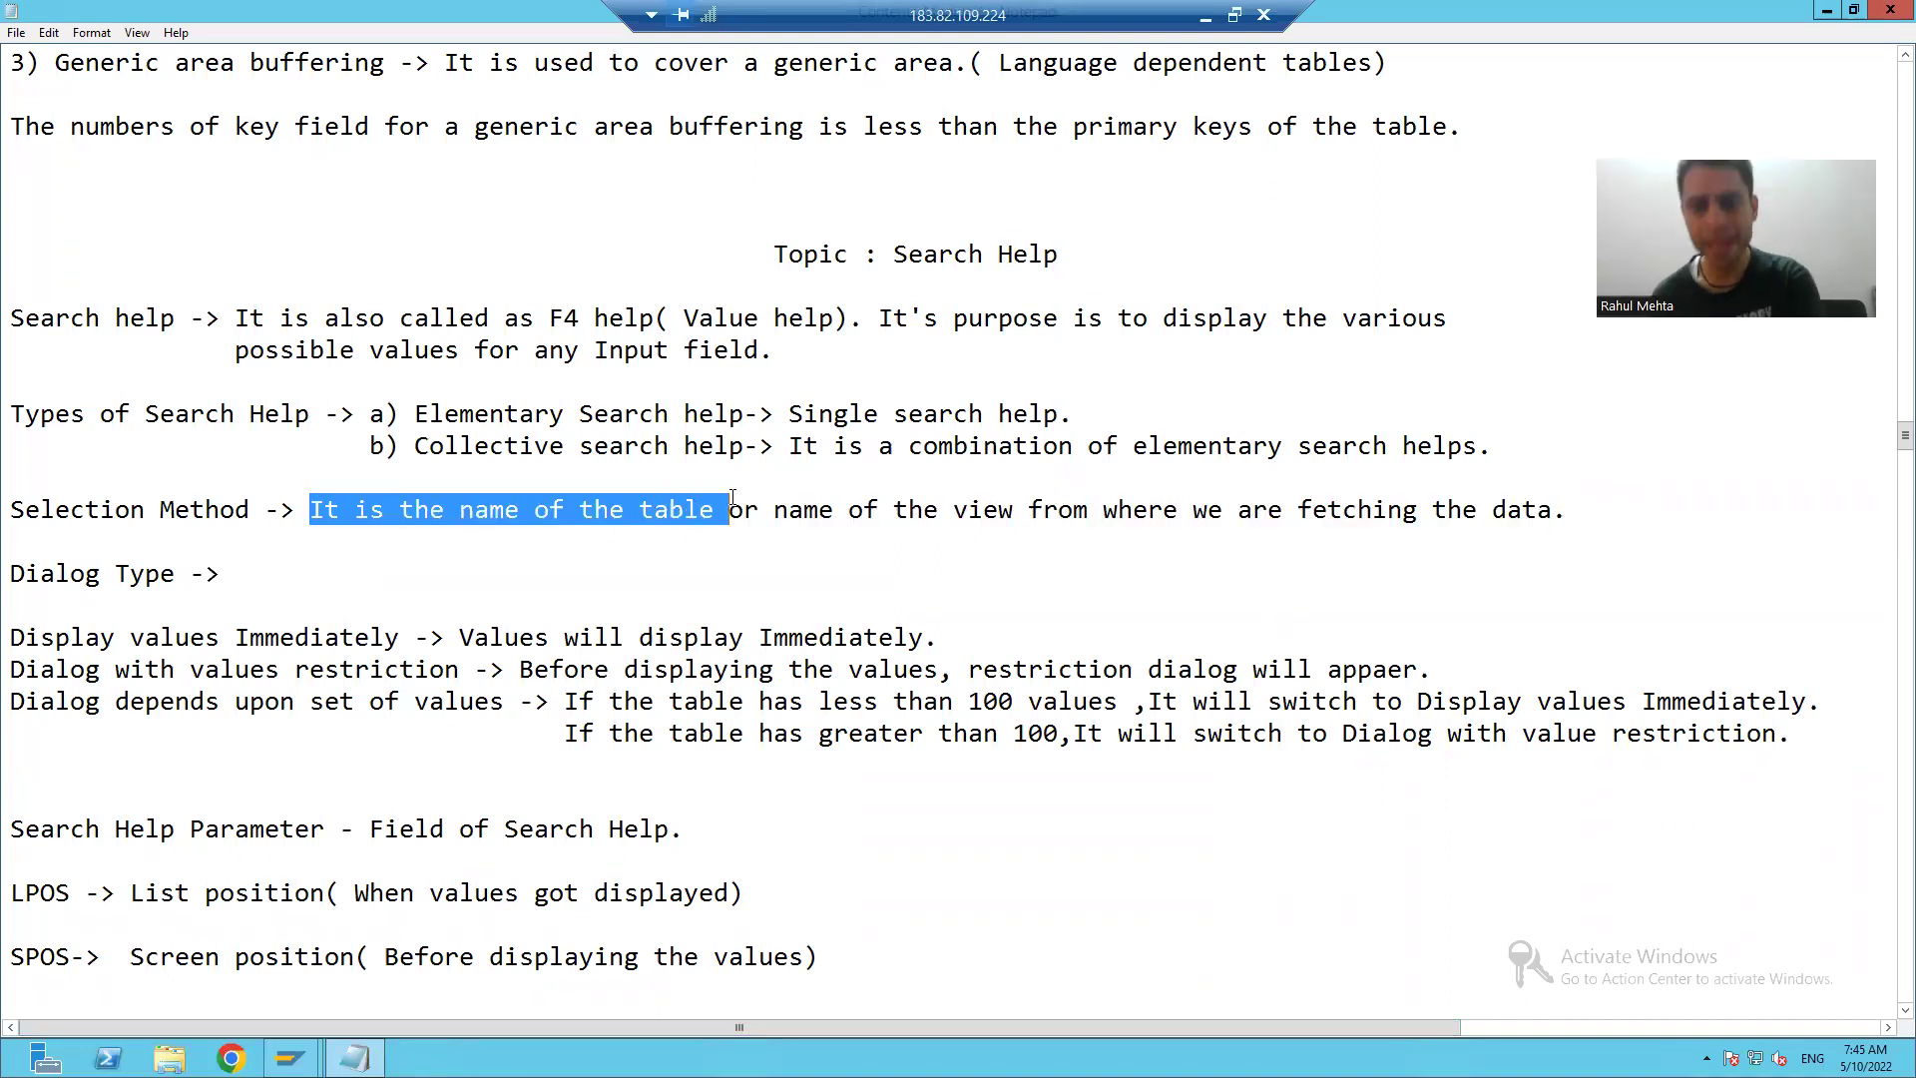
- Switch back to SAP, open SE11 in a new session and copy the database table name ZORDH_28
mouse_move(290, 1058)
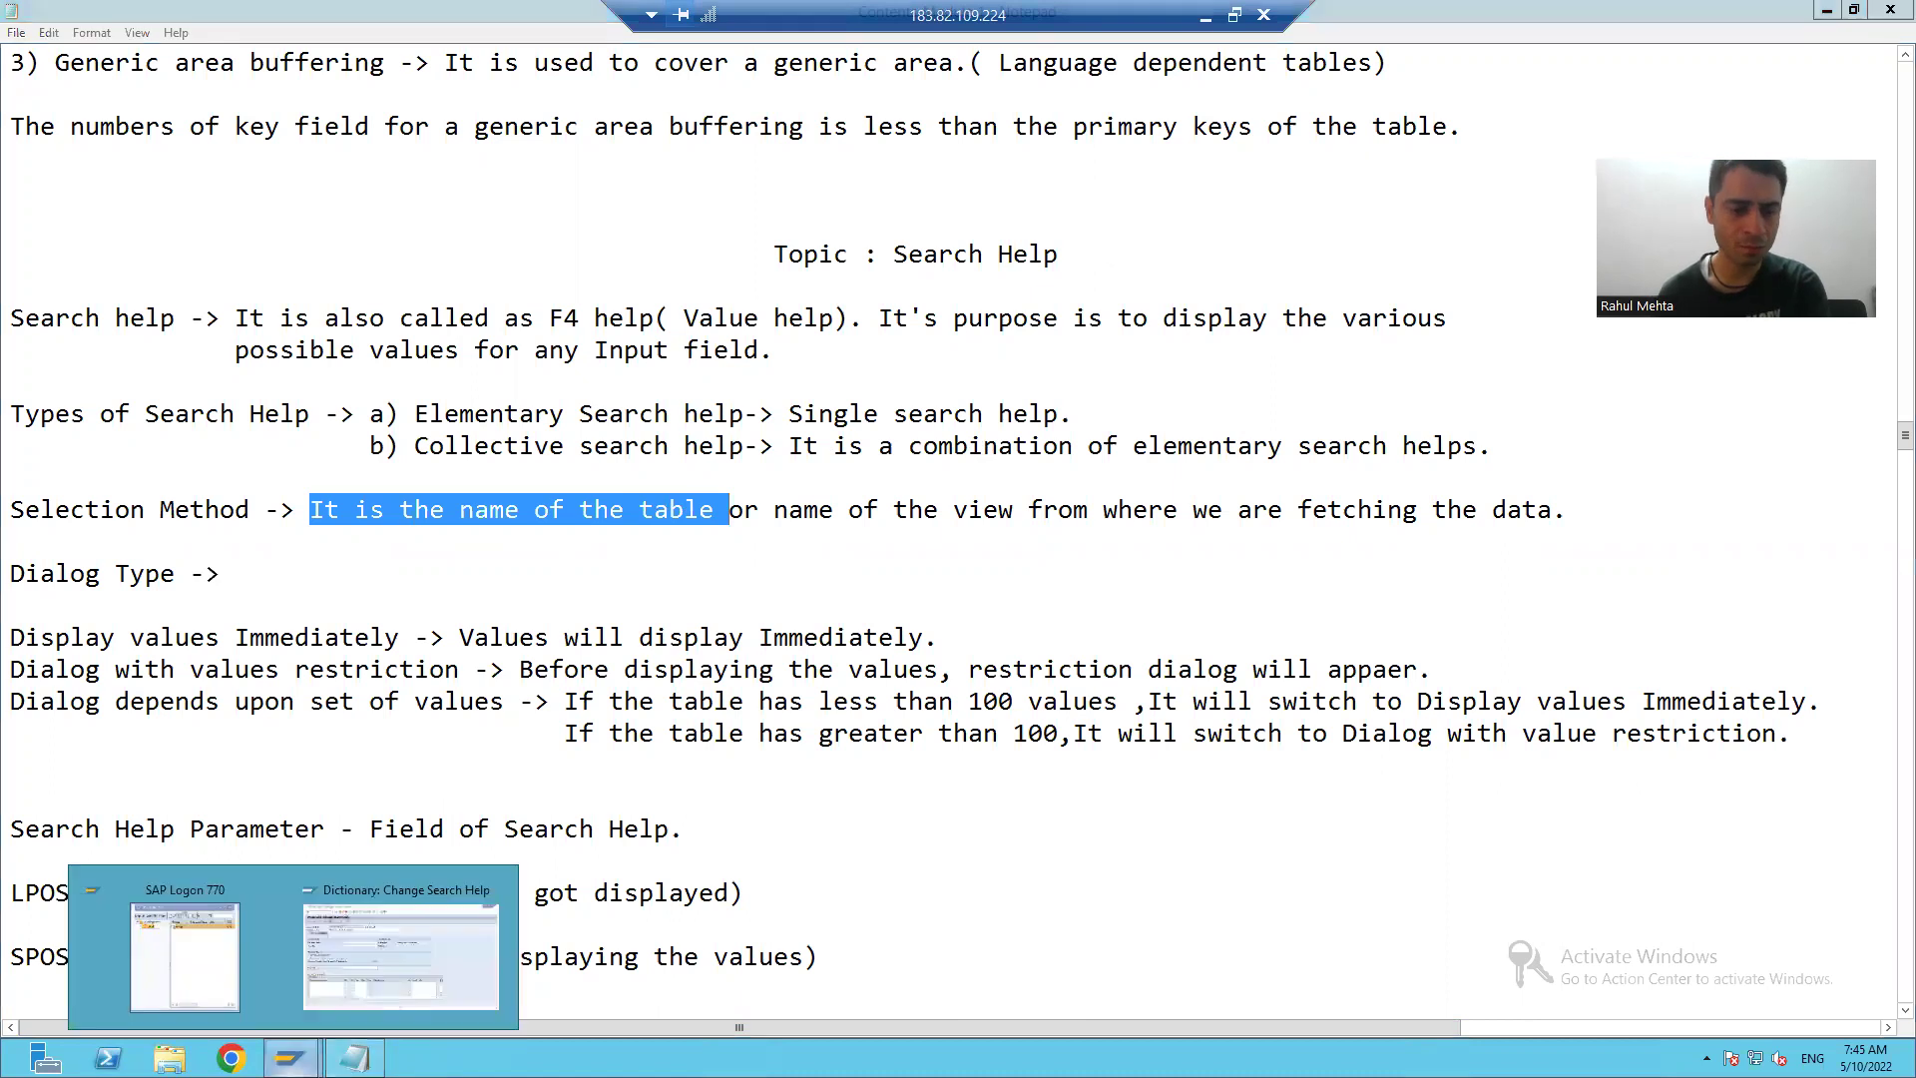
left_click(362, 978)
left_click(128, 74)
type("/ose11")
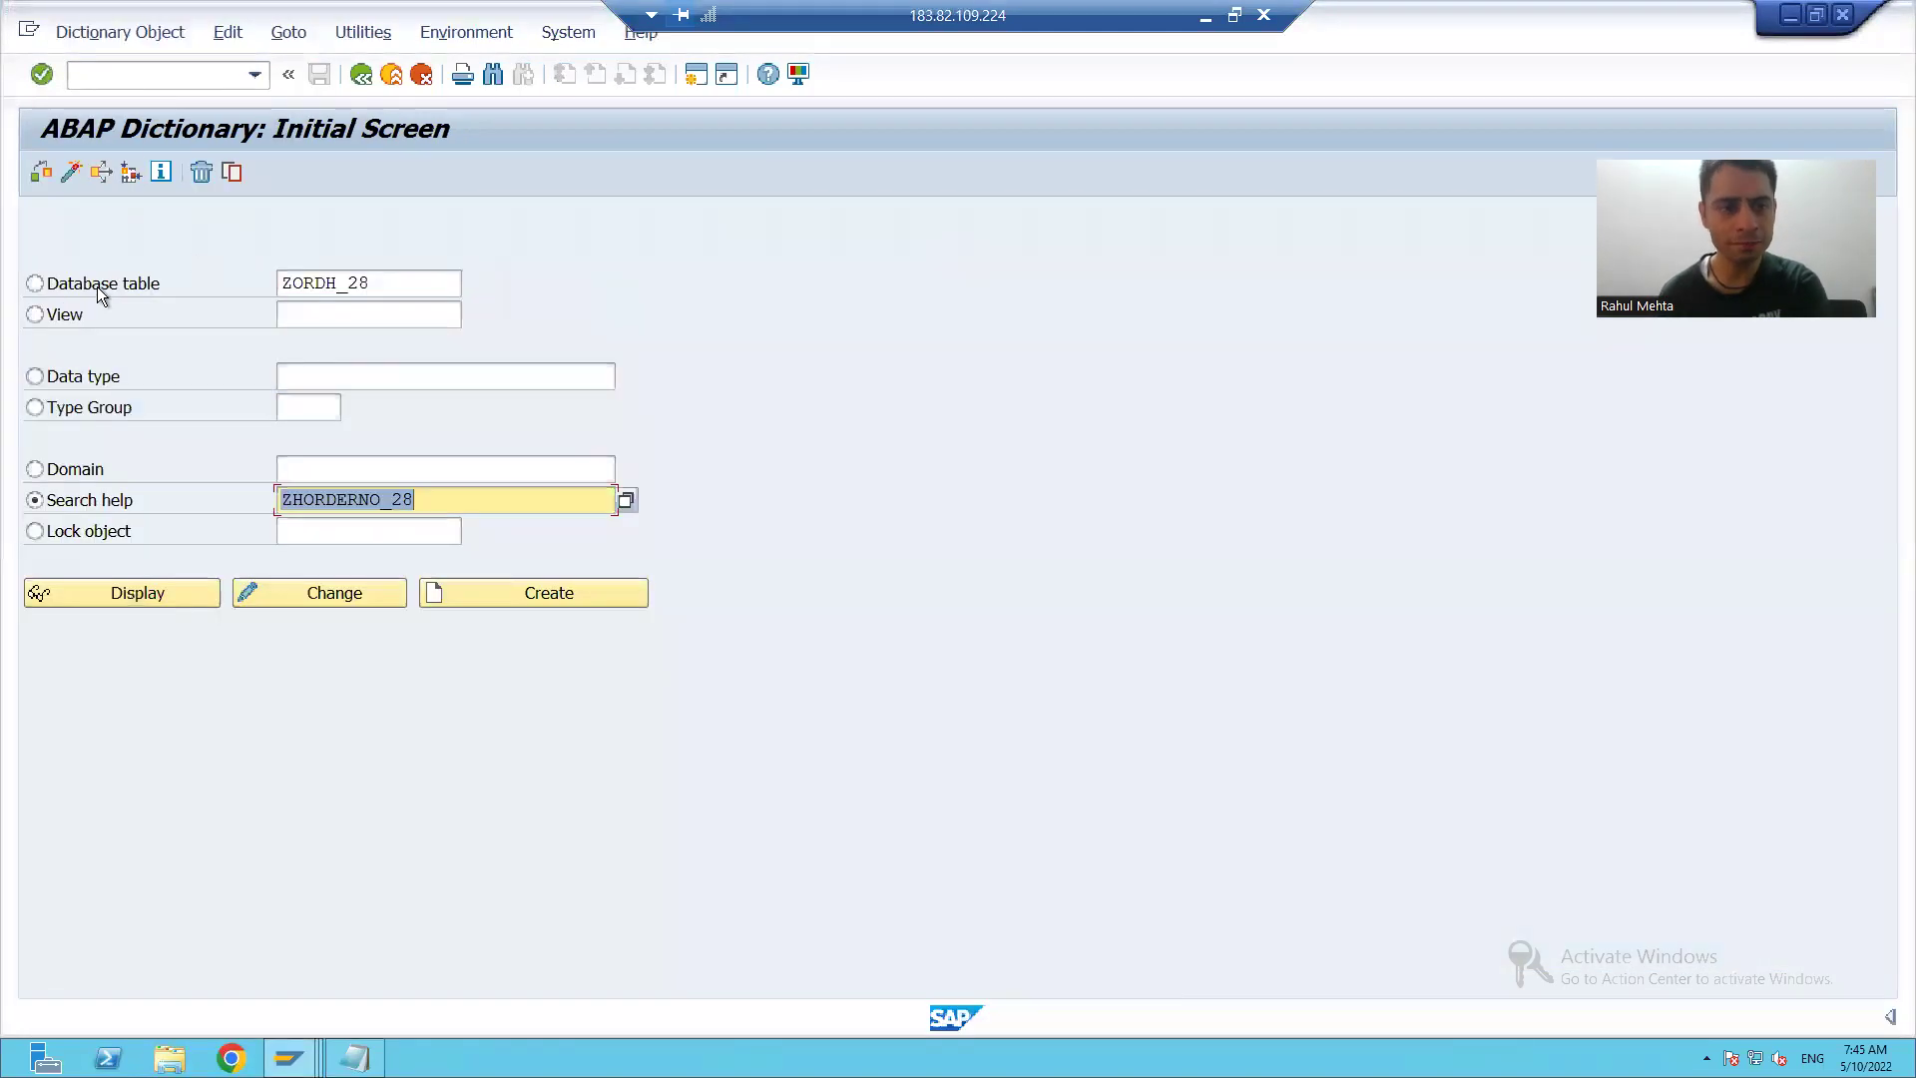
left_click(97, 284)
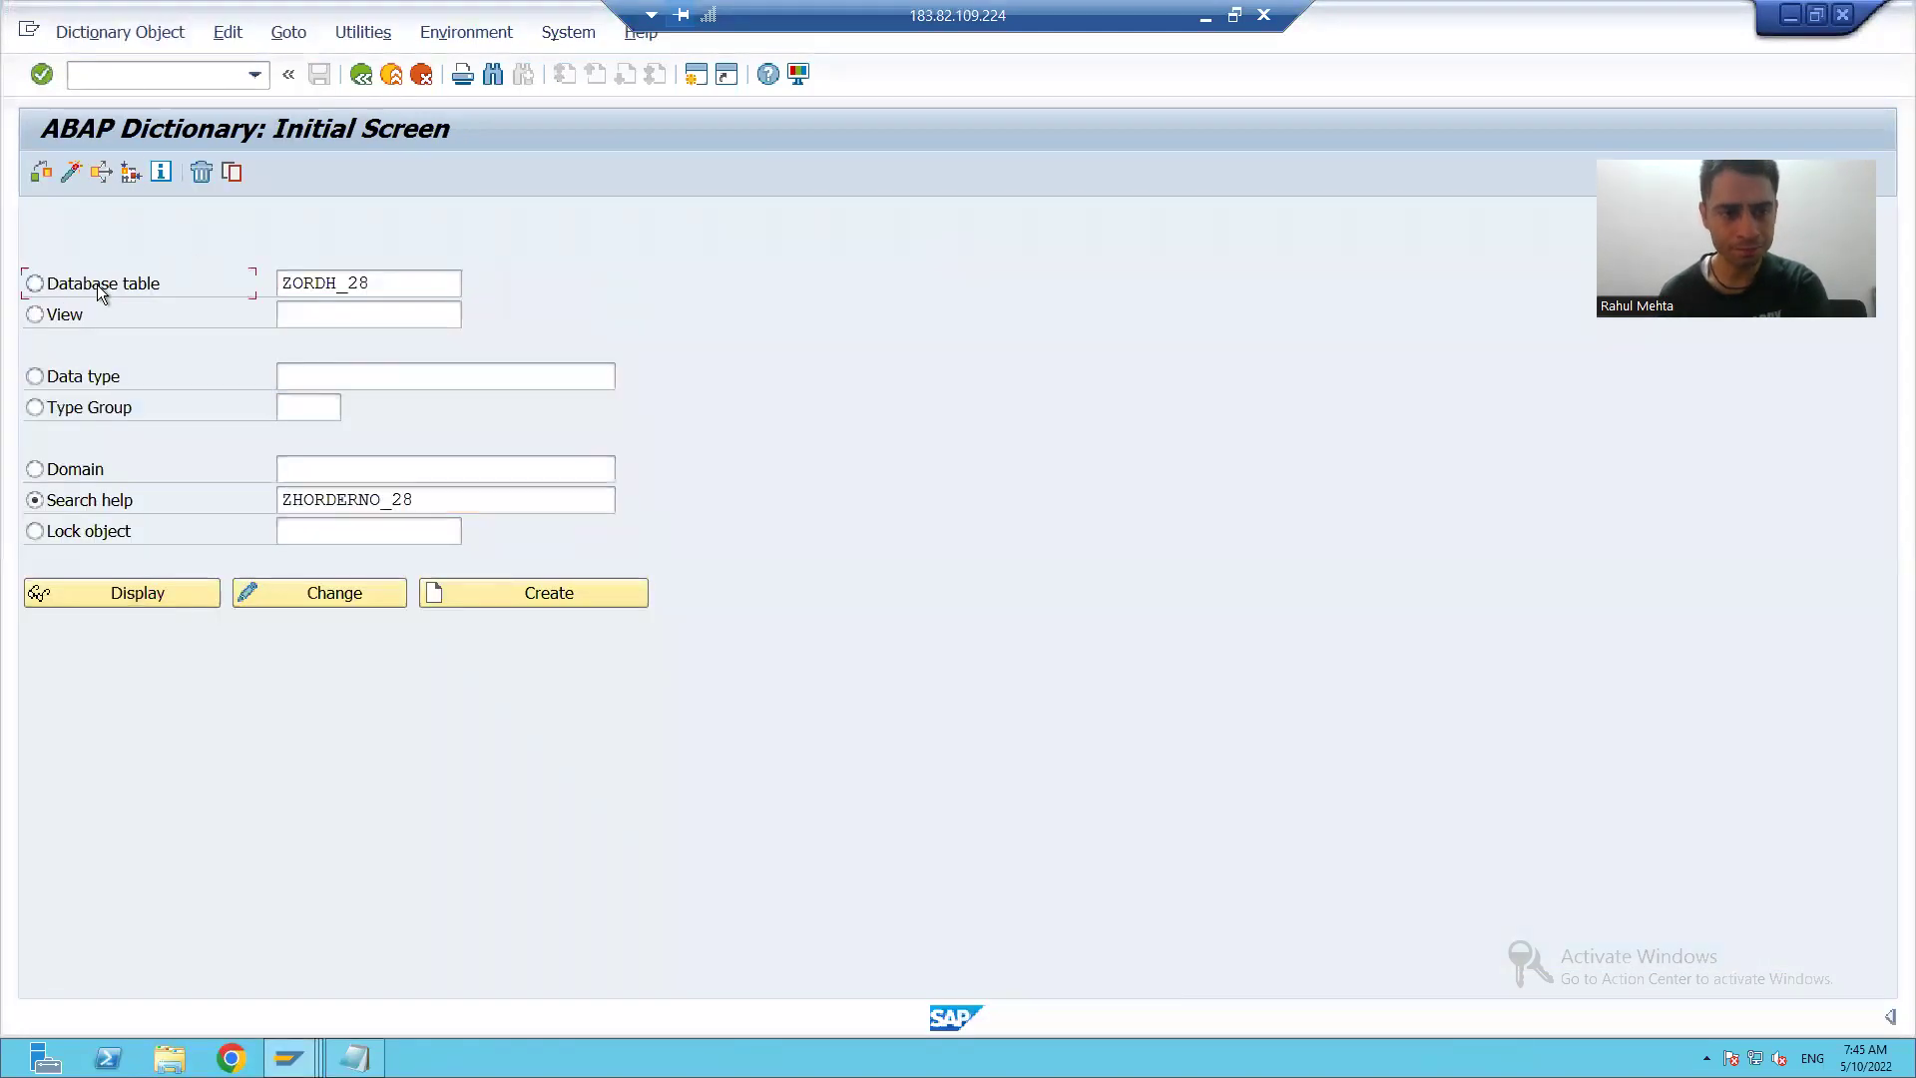
left_click_drag(371, 285, 279, 286)
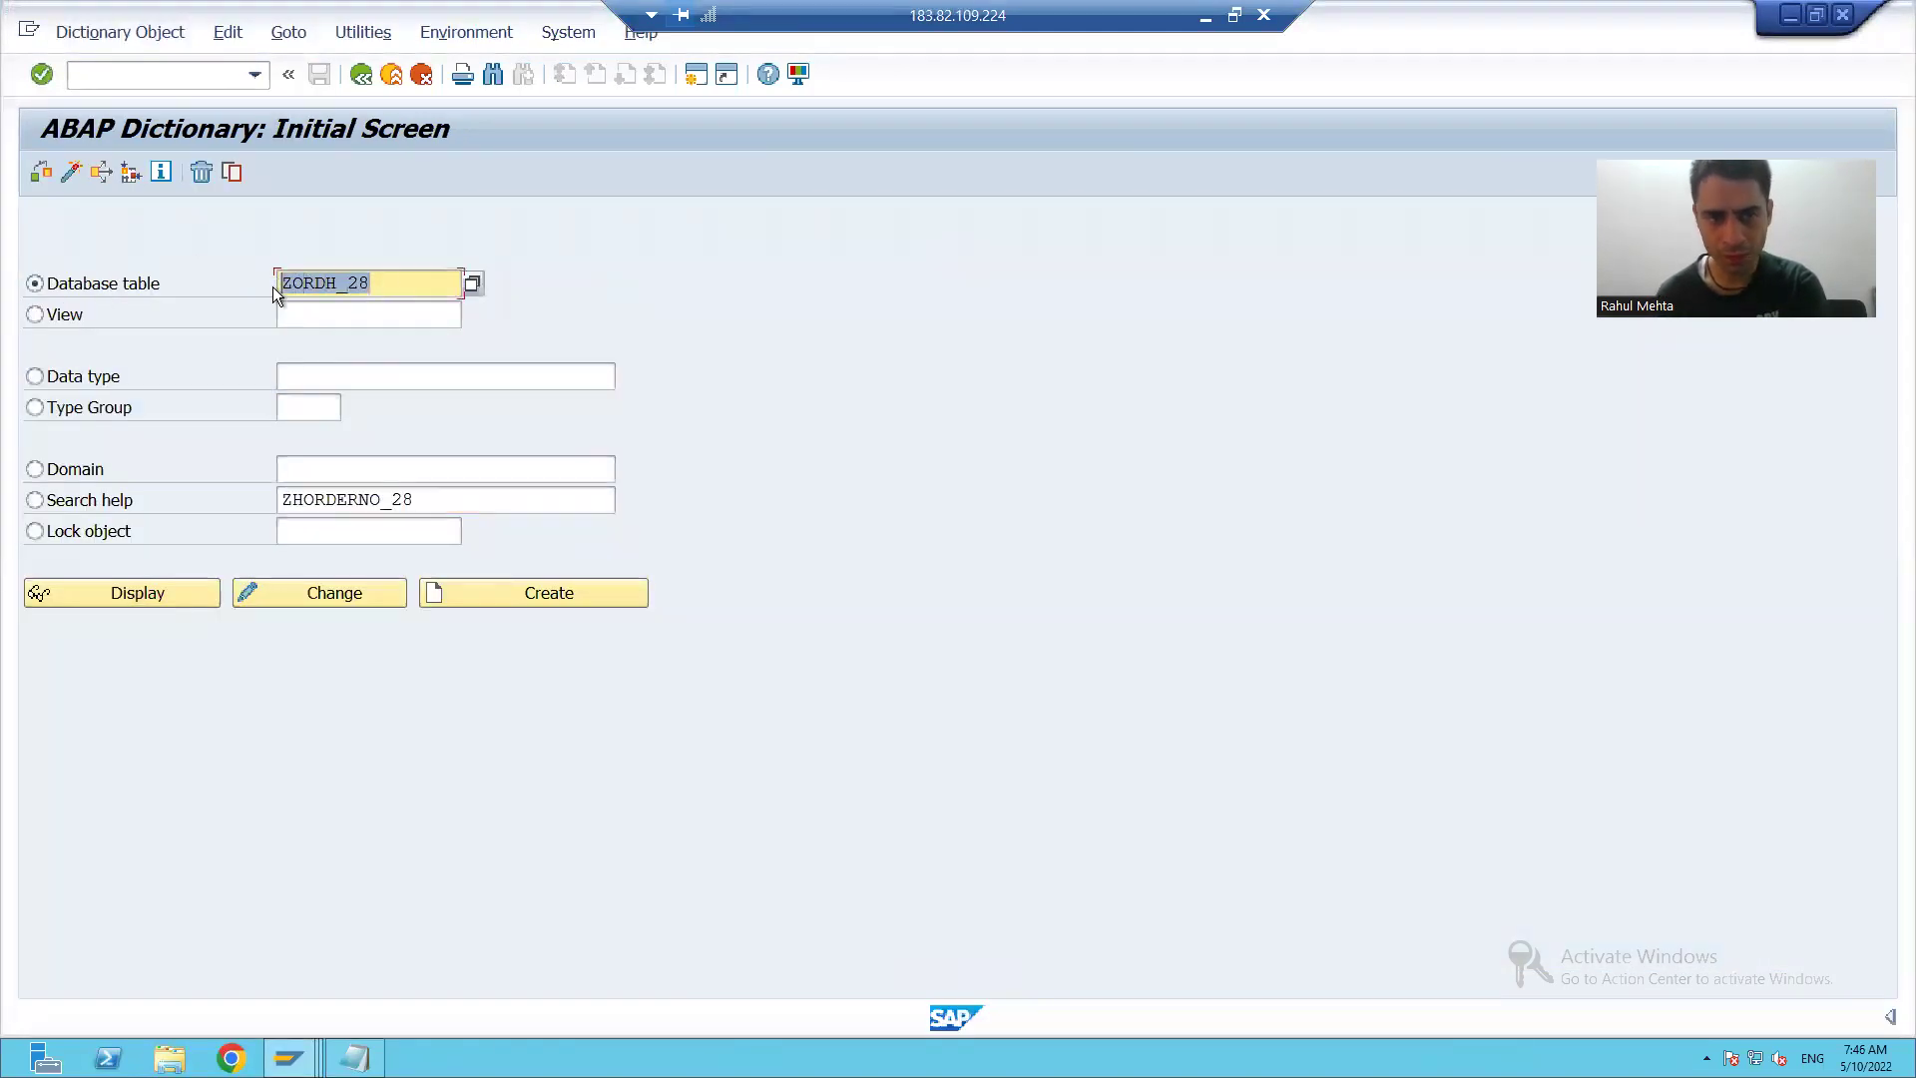
- Return to the search help ZHORDERNO_28 and set its Selection Method to ZORDH_28
key("alt+Tab")
type("ZORDH_28")
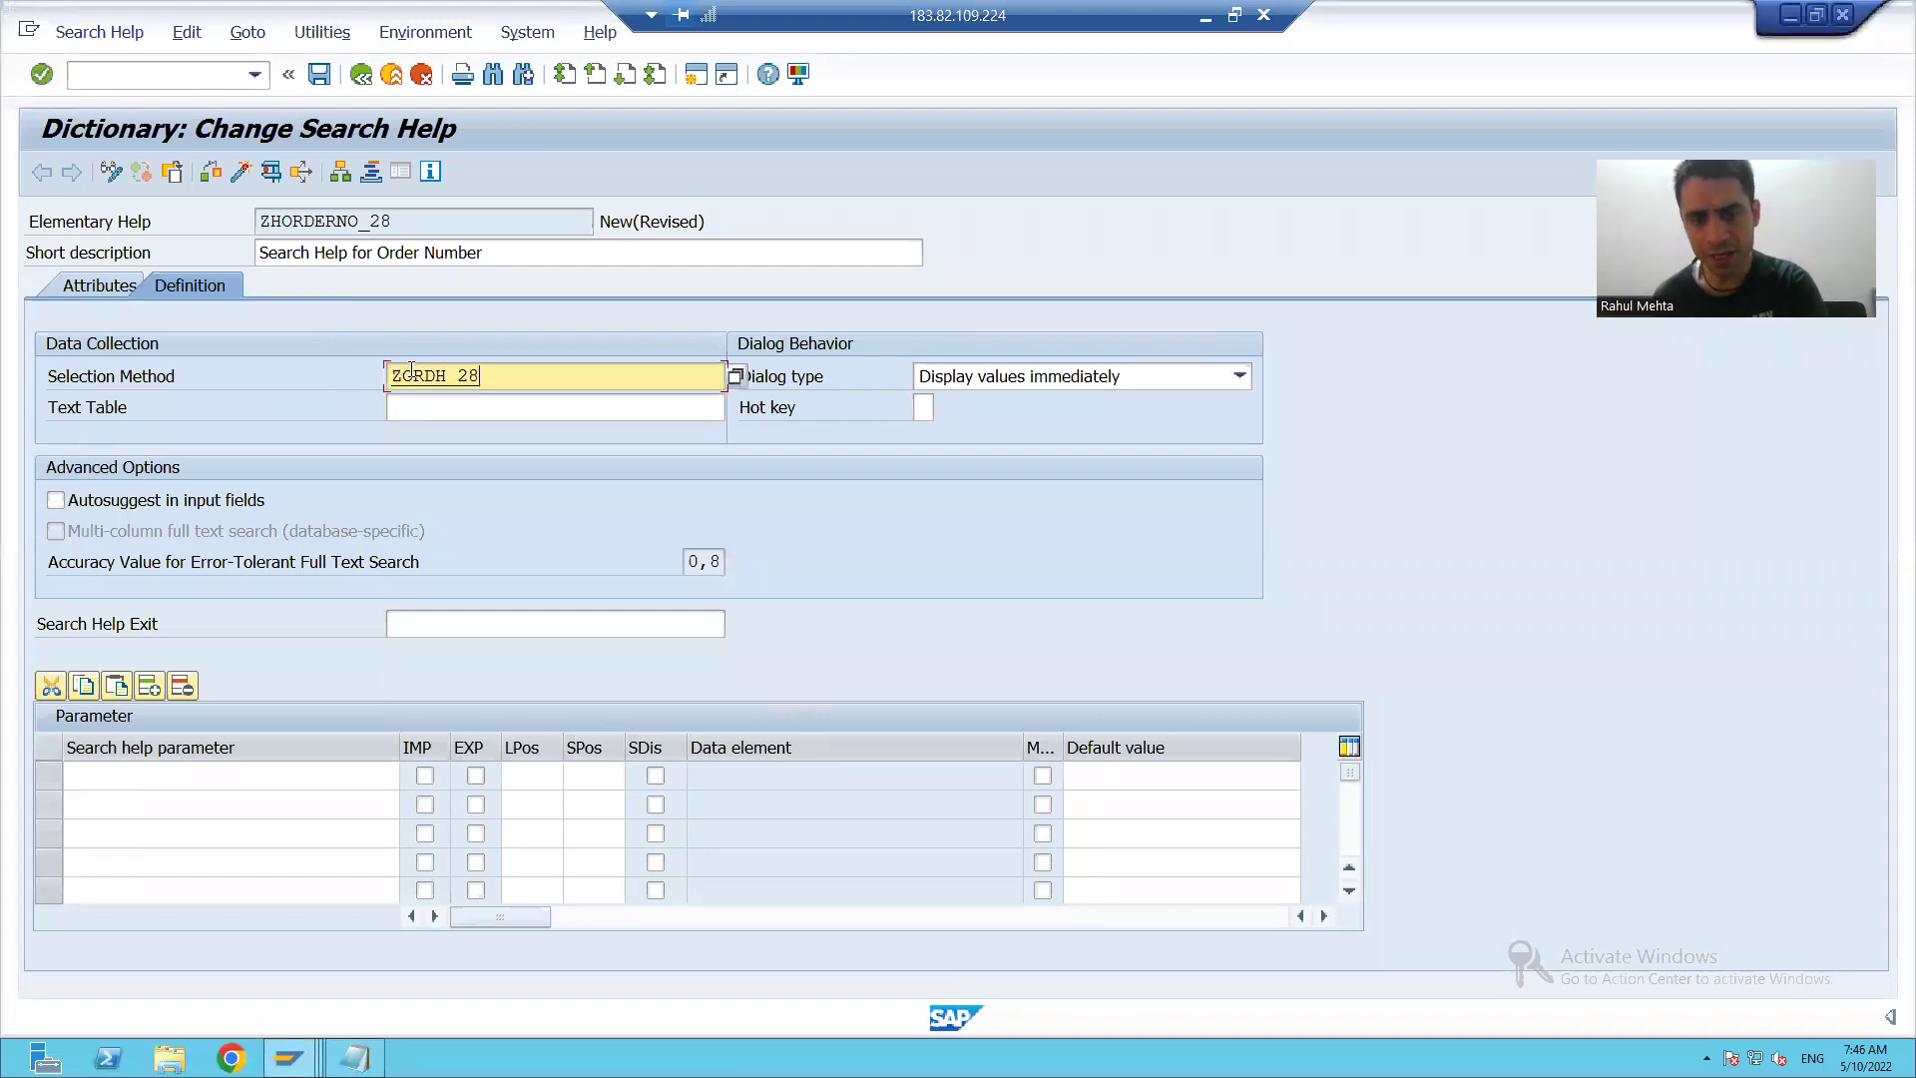
double_click(415, 375)
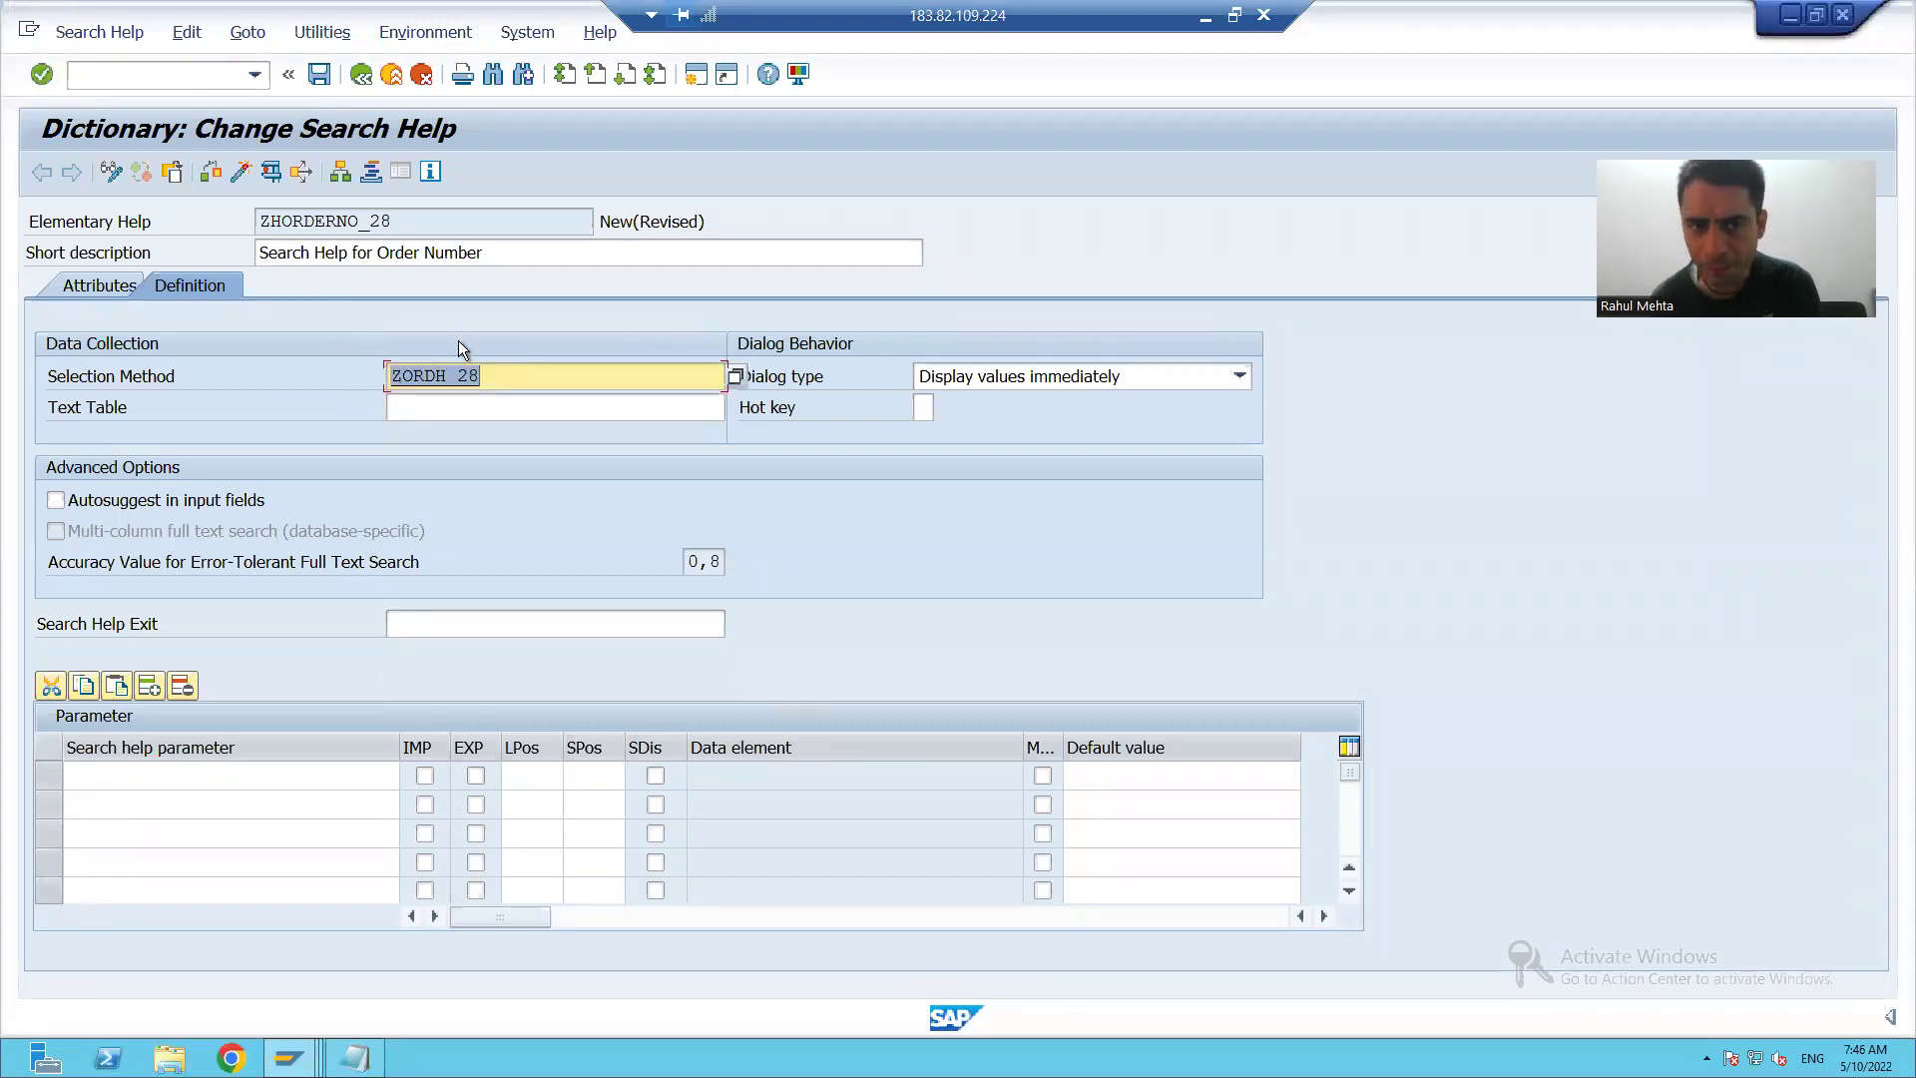